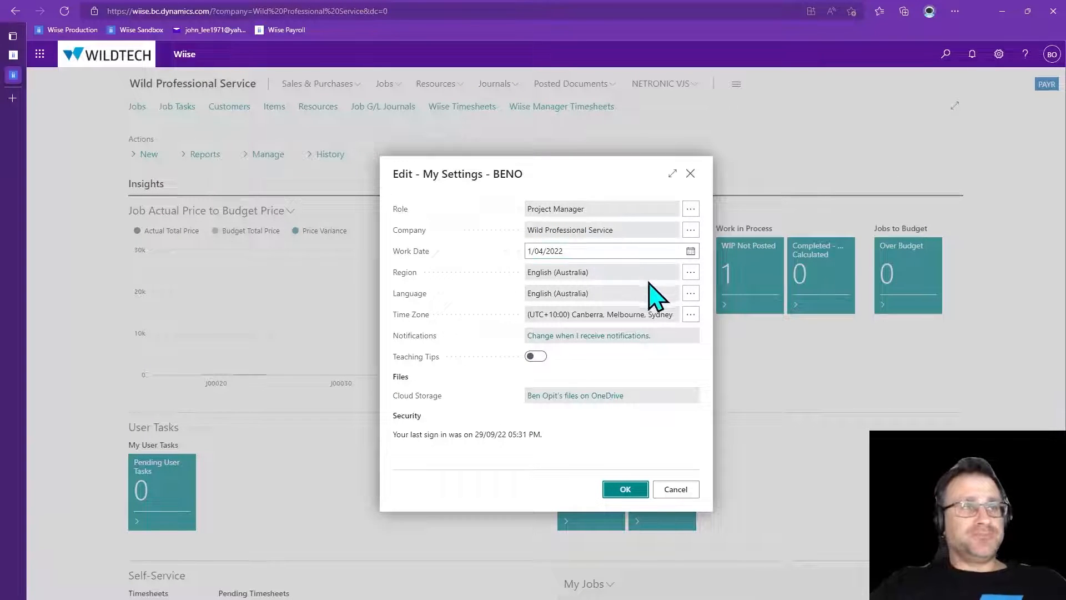
Close the settings dialog and open job J00050 Wiise Timesheet Flow from the jobs list
left_click(626, 489)
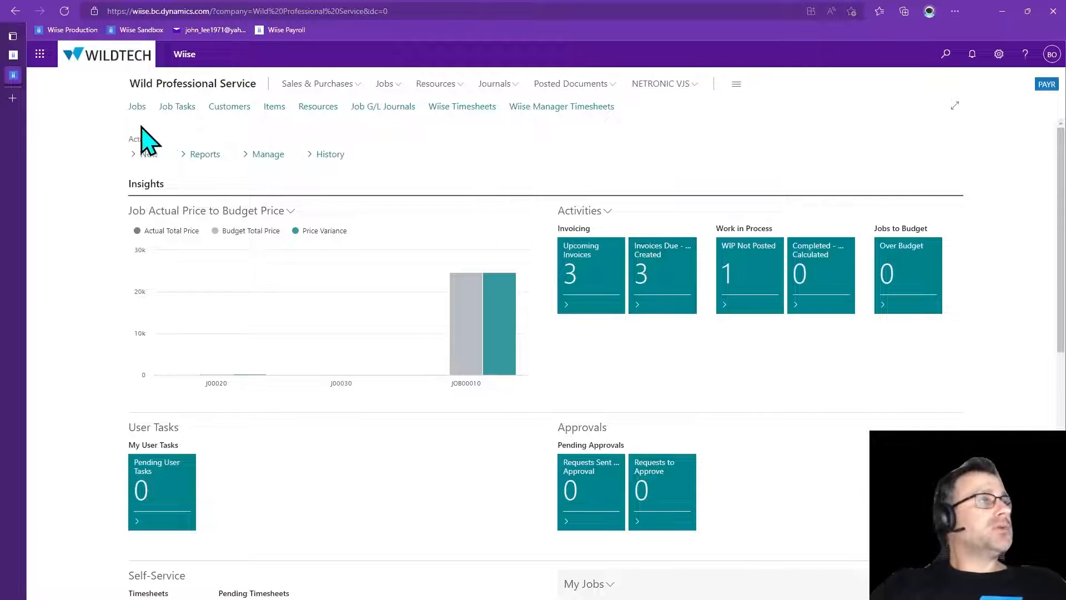
left_click(136, 107)
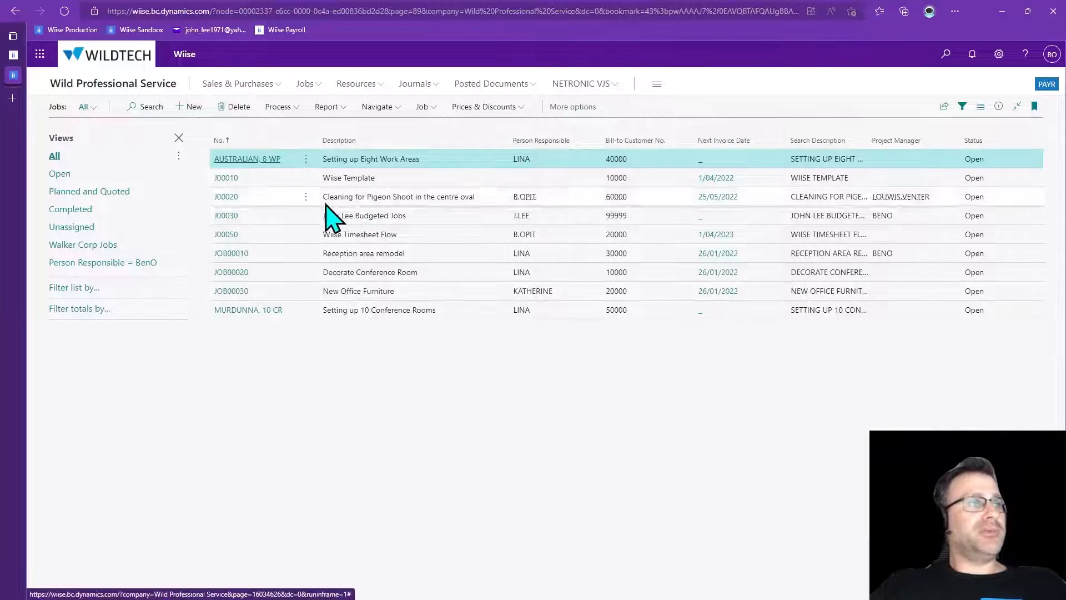
left_click(228, 235)
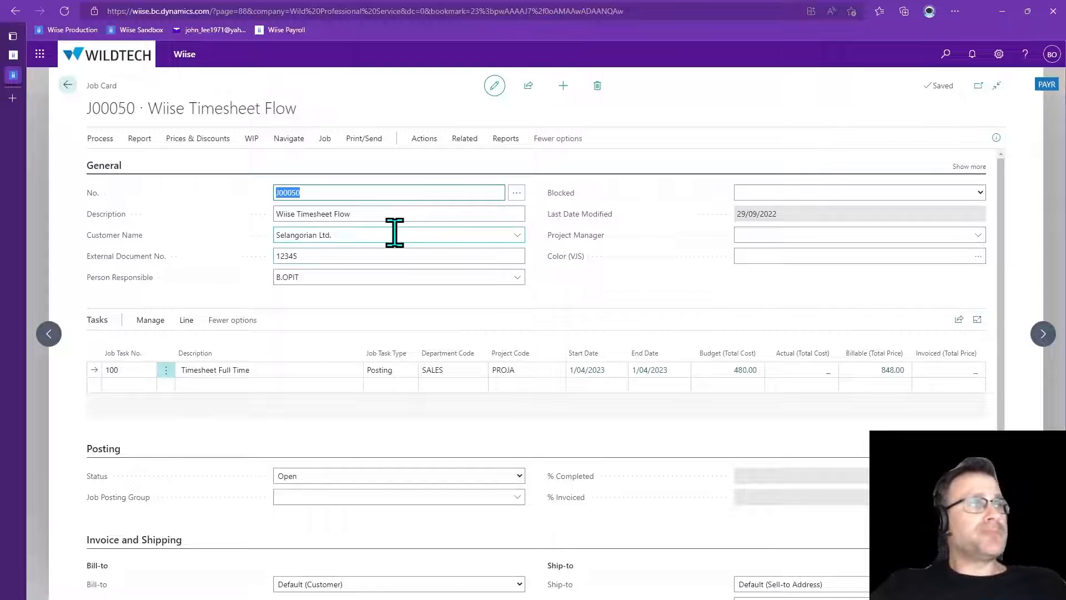
Expand the job's General section to review the additional customer fields, then collapse it again
left_click(402, 254)
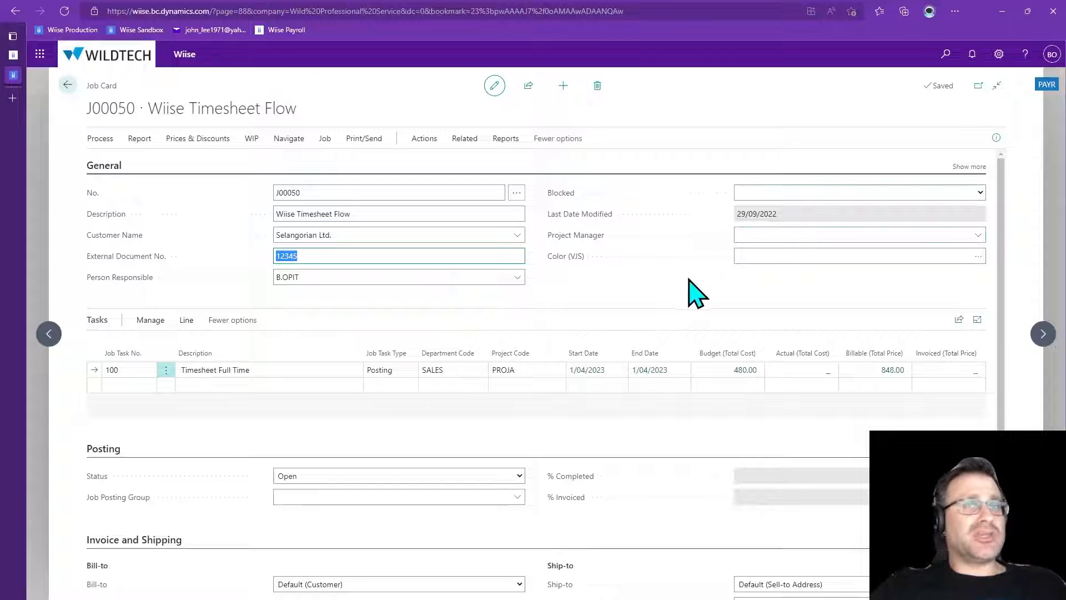
left_click(970, 166)
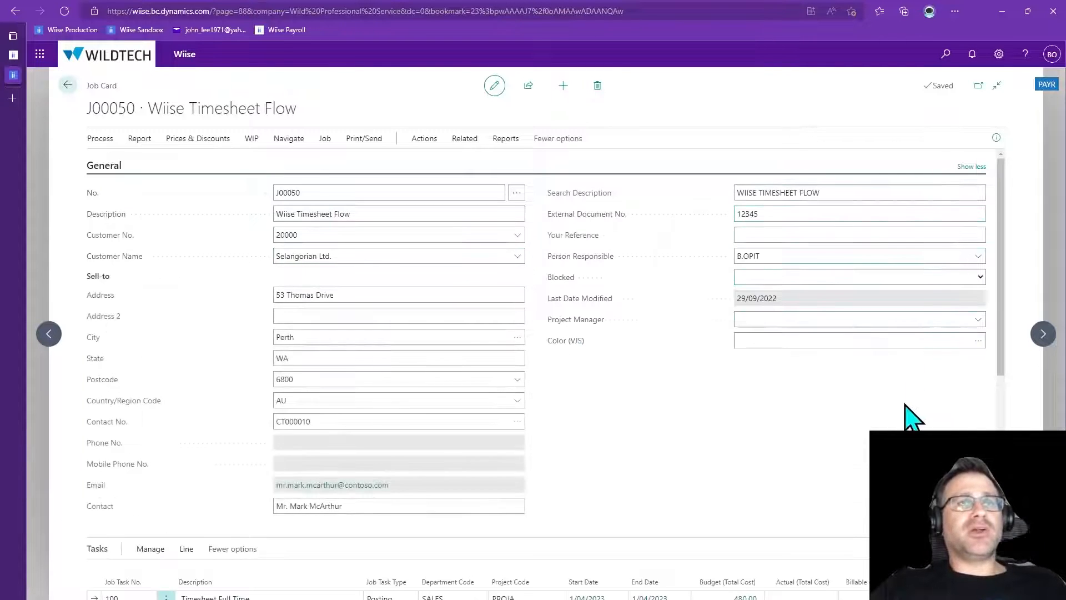
left_click(334, 316)
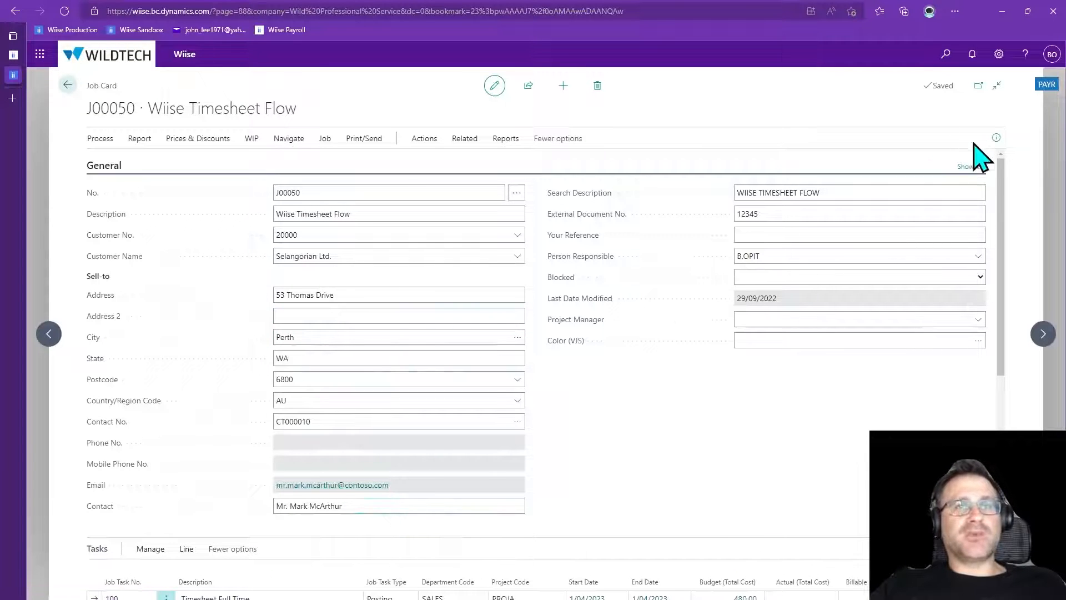
left_click(966, 167)
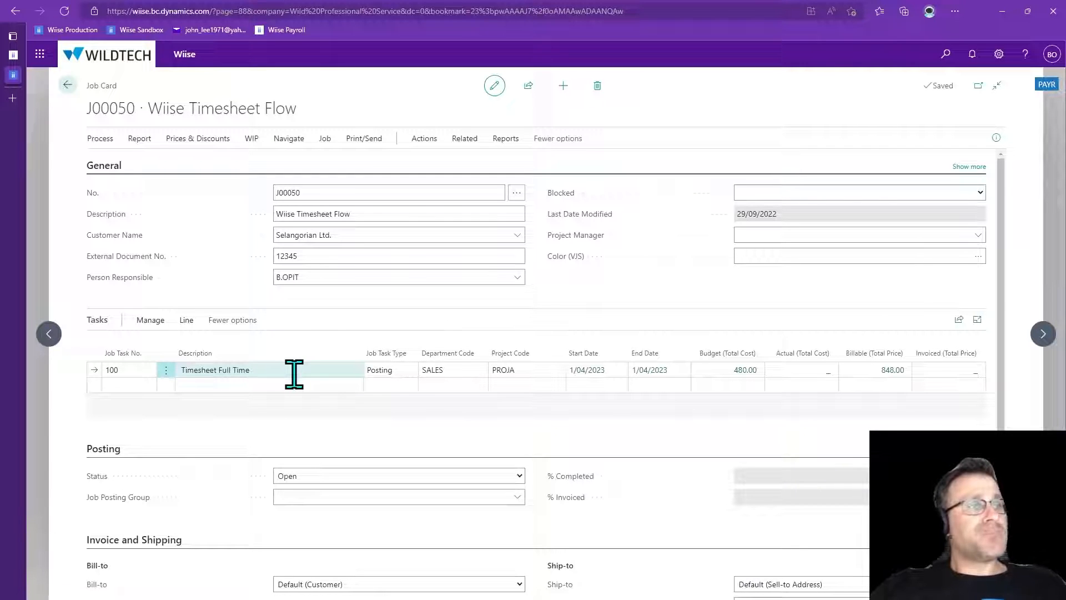
Review the available Job Task Type options for task 100 and the job Status options
left_click(397, 372)
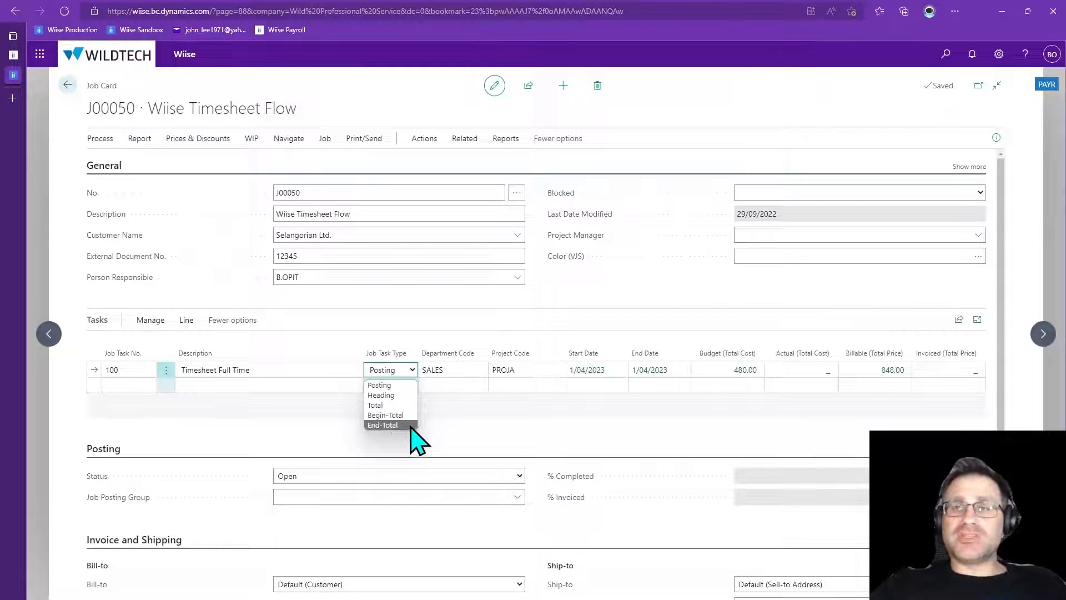
left_click(456, 426)
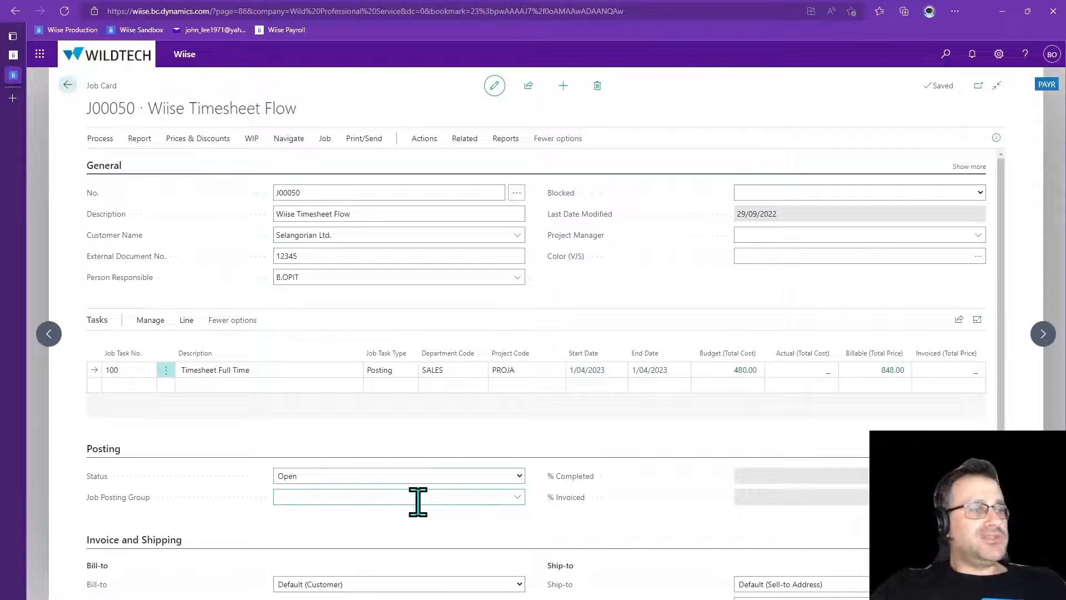
left_click(444, 476)
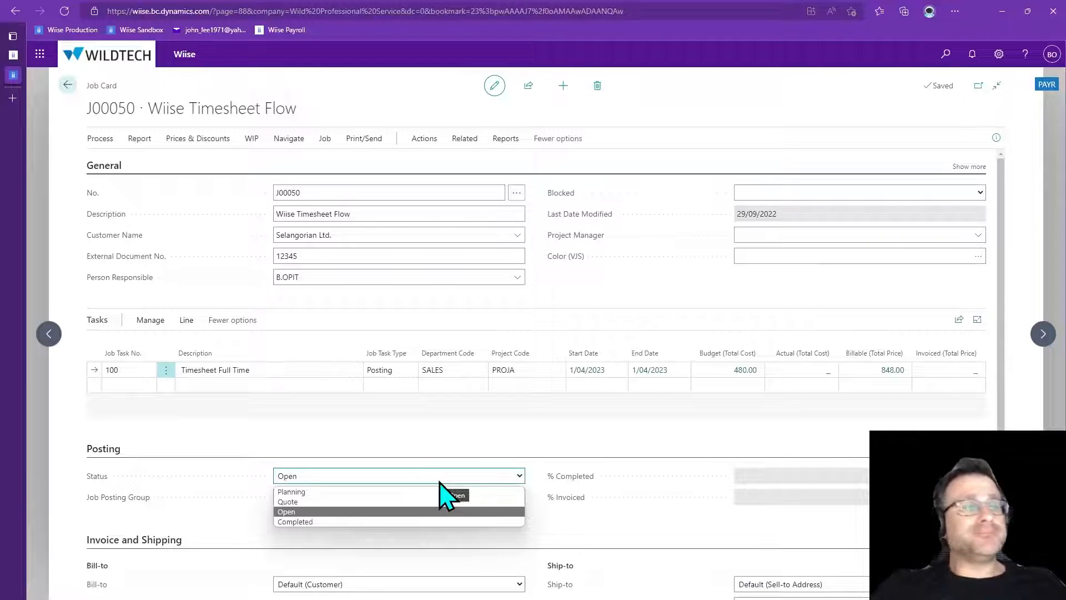
left_click(552, 510)
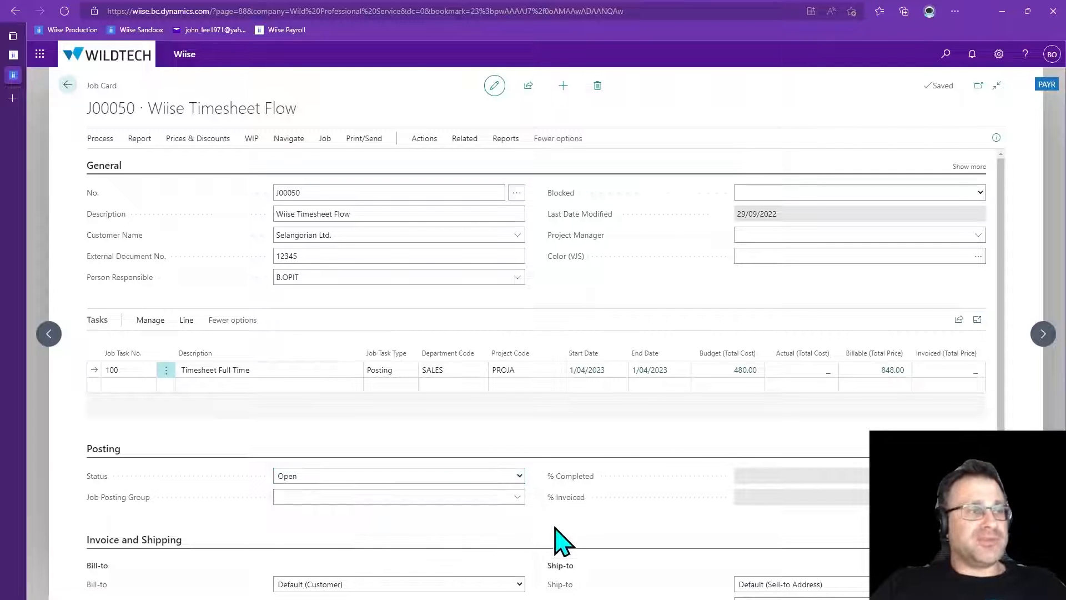
Review the Job Posting Group choices and the job's invoicing, payment terms and duration sections
left_click(514, 498)
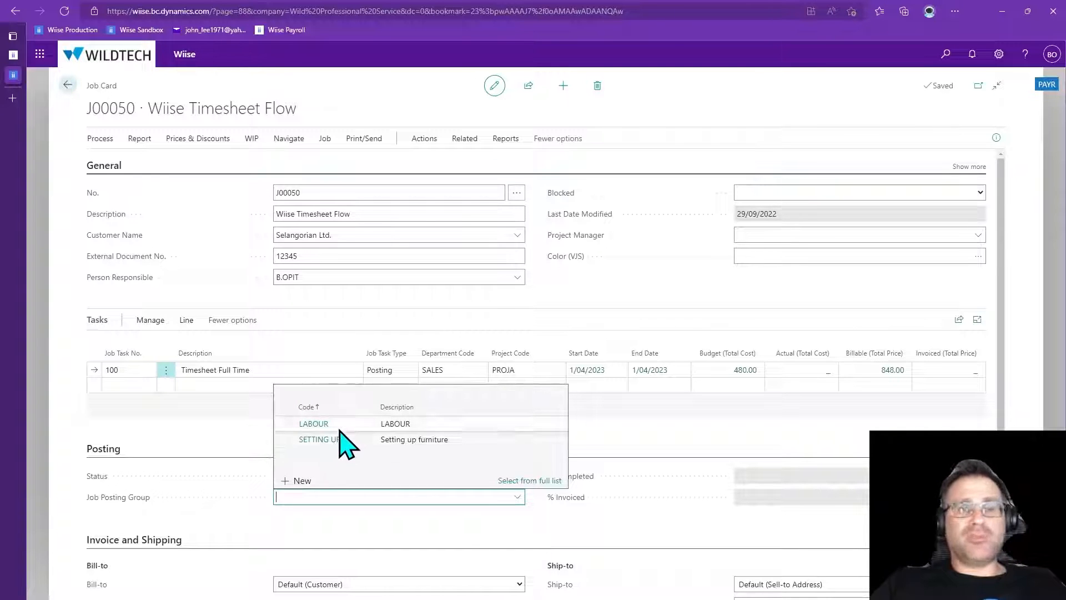
left_click(481, 546)
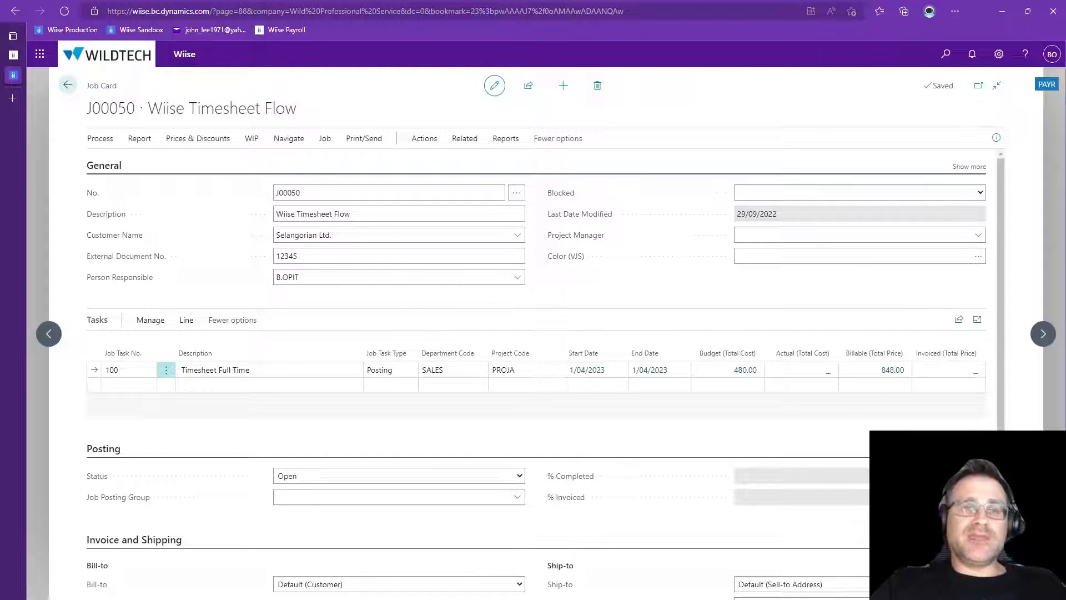
scroll(614, 517, "down", 3)
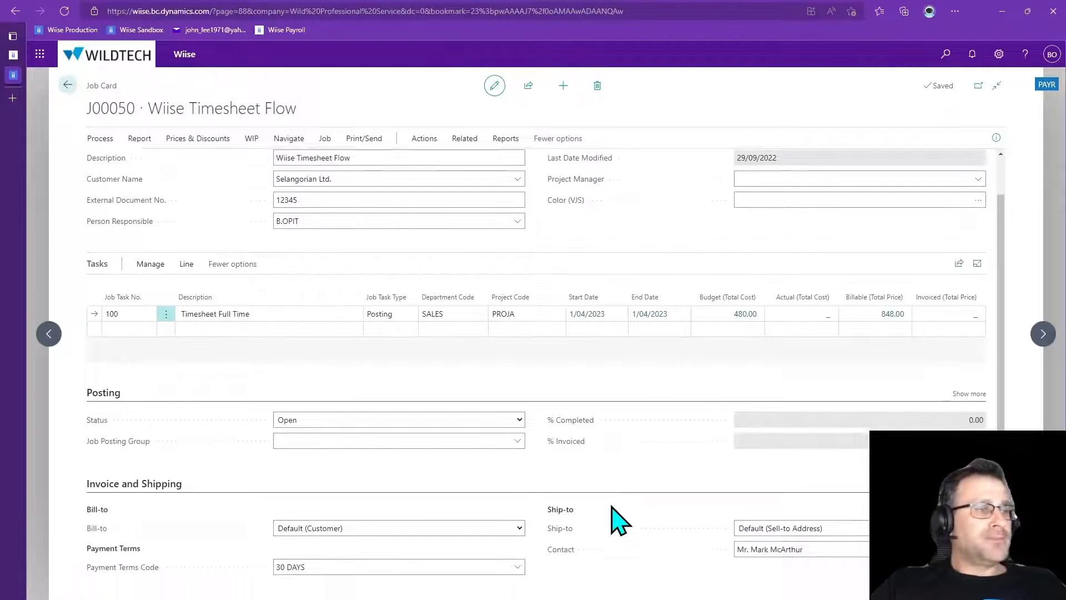
scroll(613, 507, "down", 1)
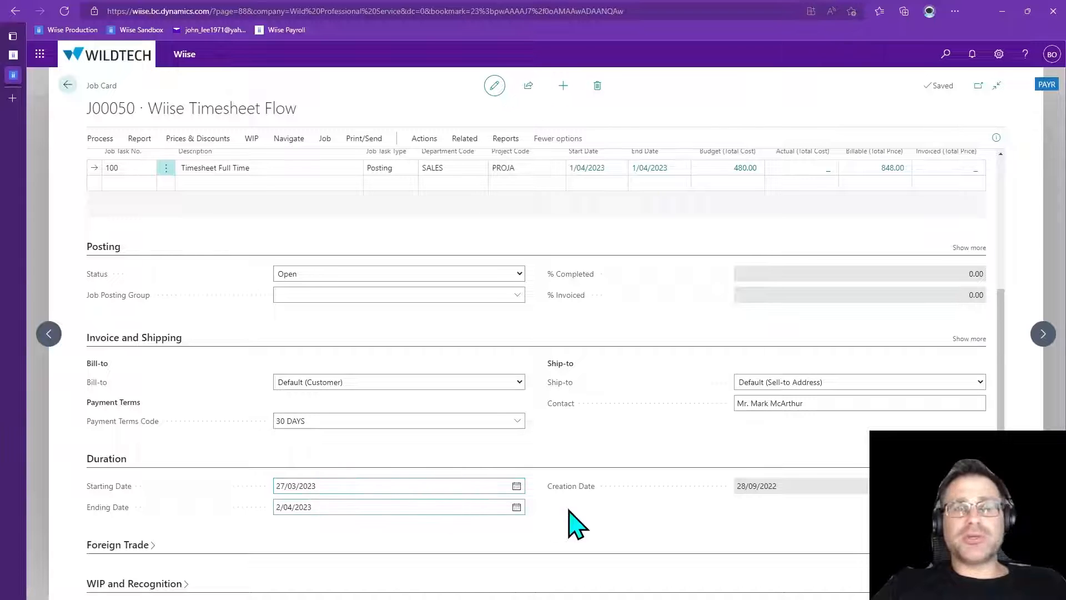
scroll(574, 524, "up", 4)
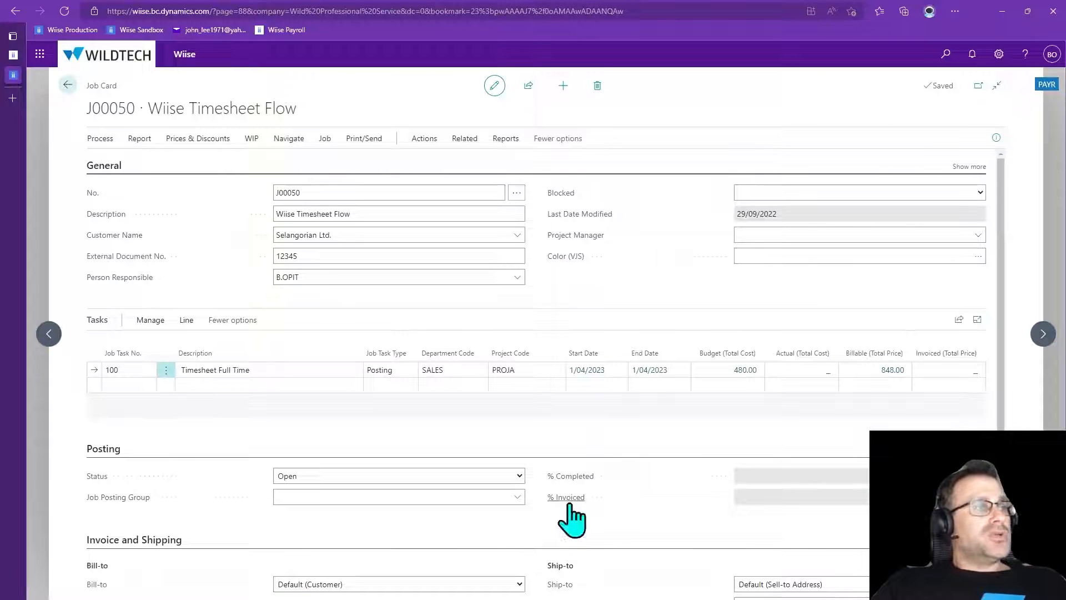
Open the job planning lines for task 100 and scroll through their cost and price columns
left_click(165, 372)
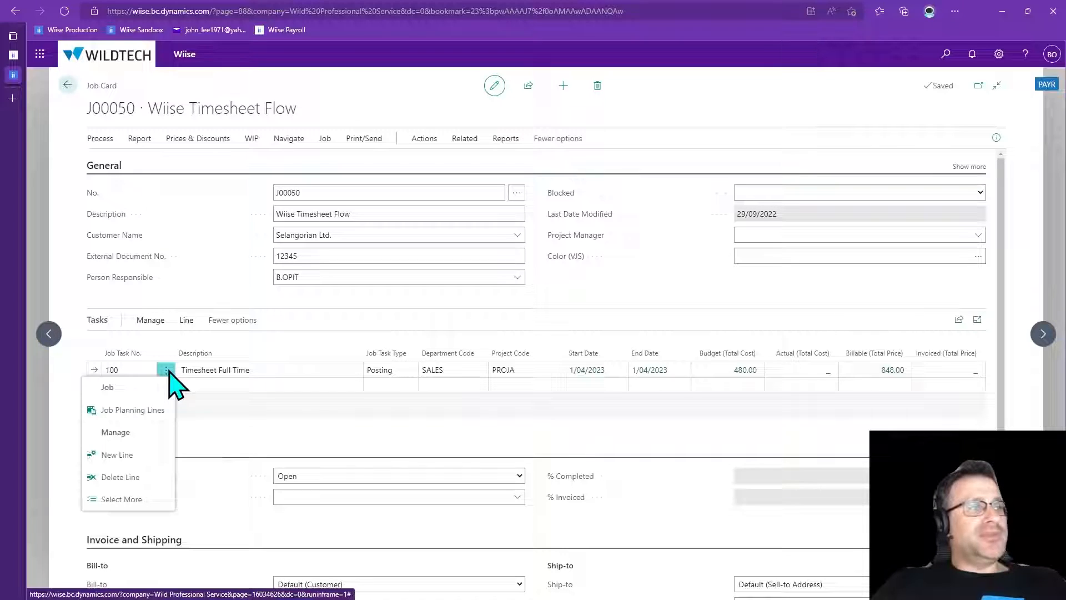
left_click(165, 414)
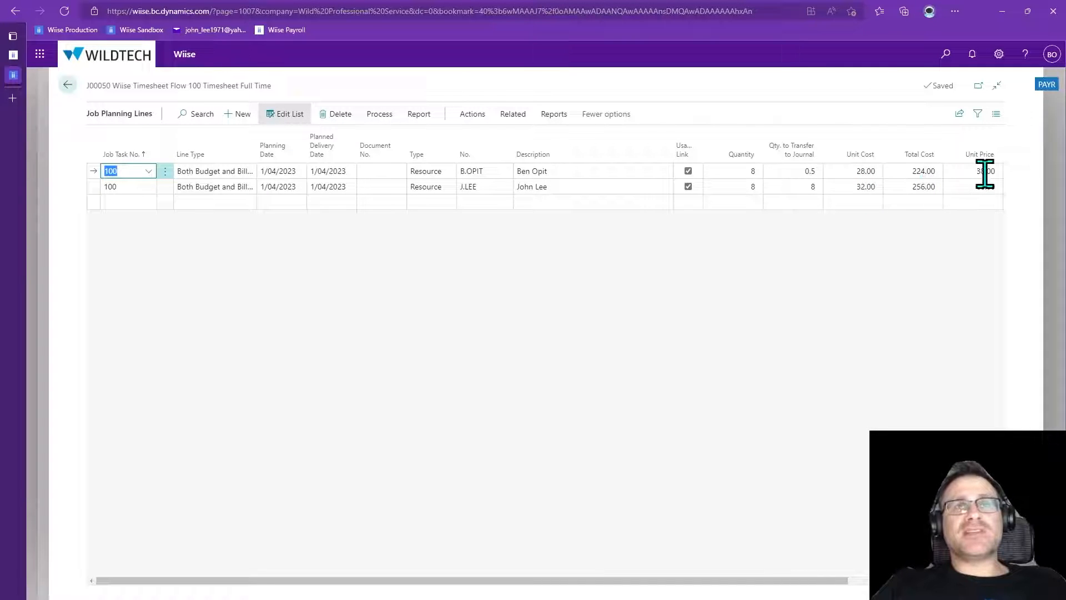
left_click_drag(828, 581, 909, 581)
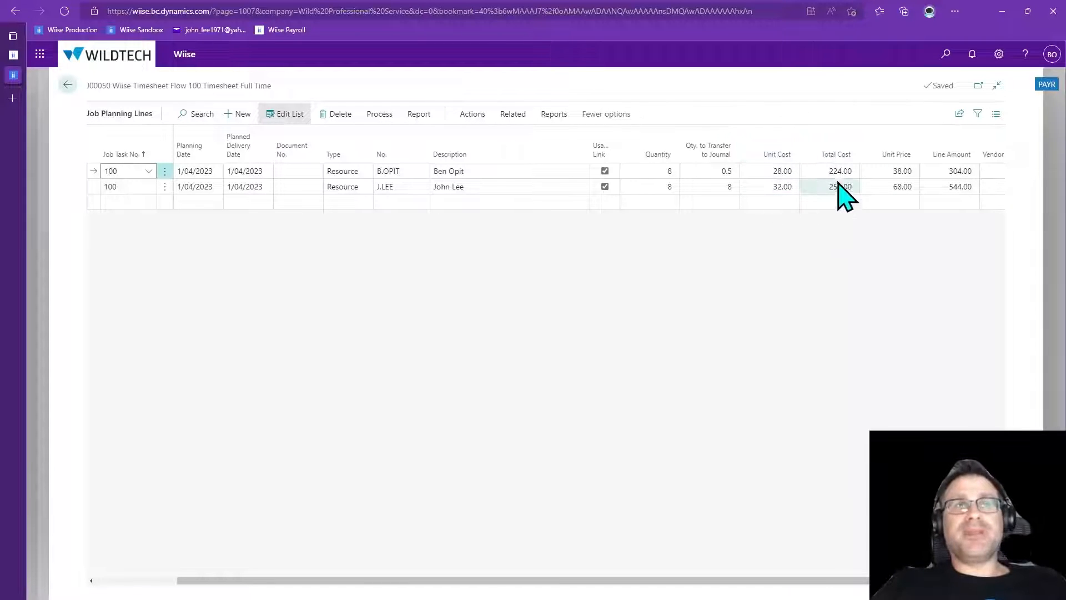
left_click_drag(855, 586, 655, 590)
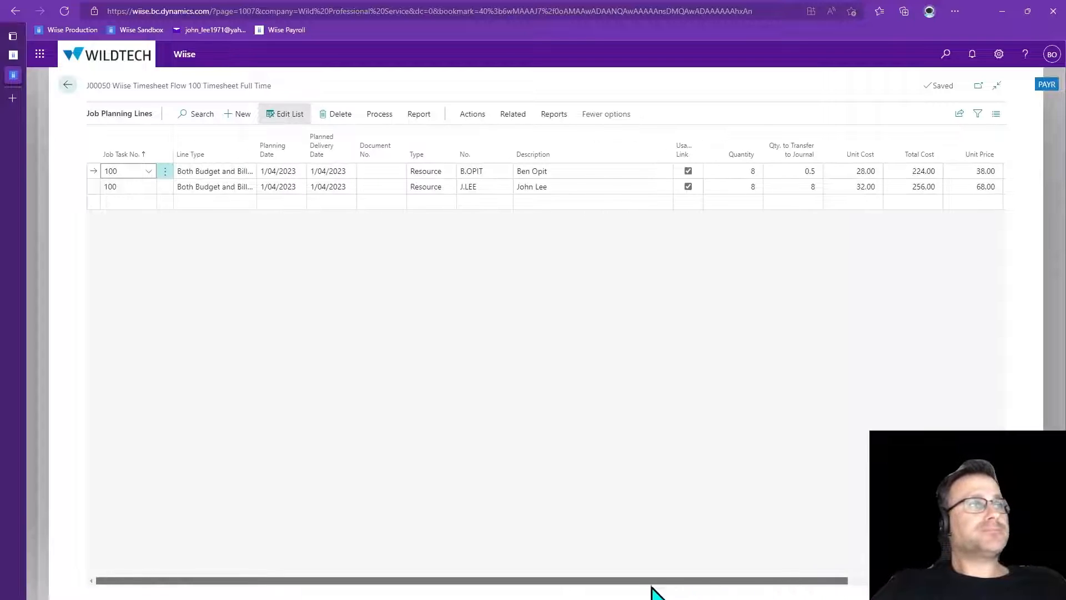
Review the Line Type options on the first planning line, then return to the job card
left_click(218, 177)
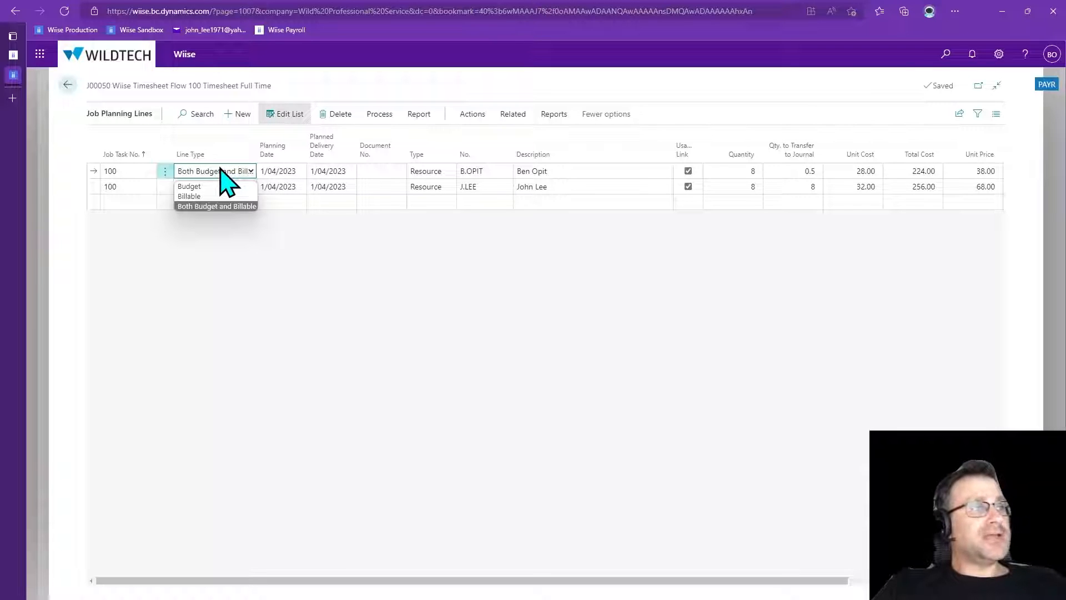
left_click(218, 269)
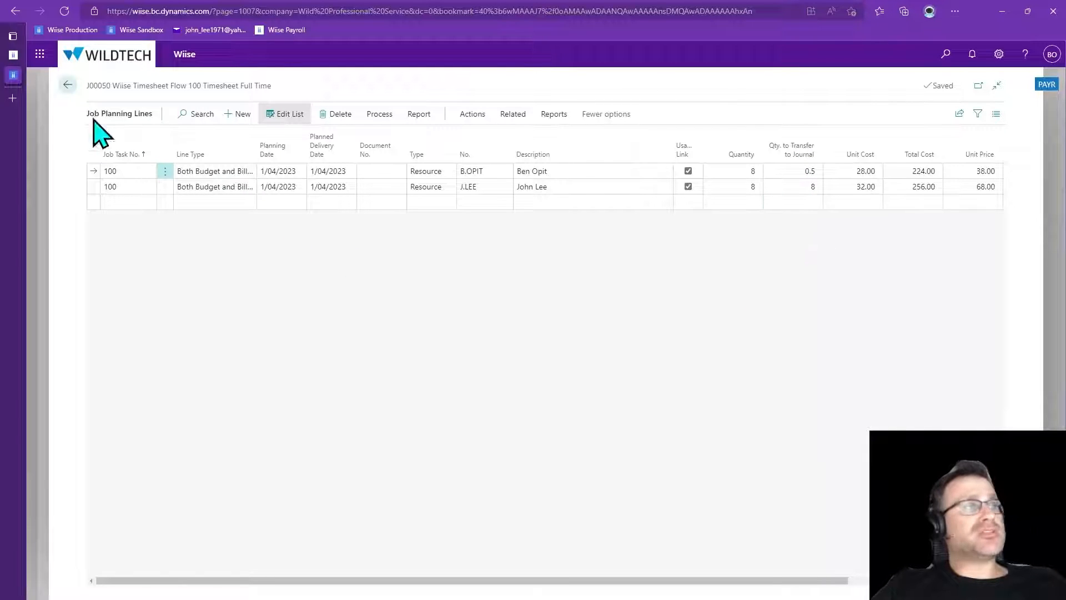
left_click(67, 84)
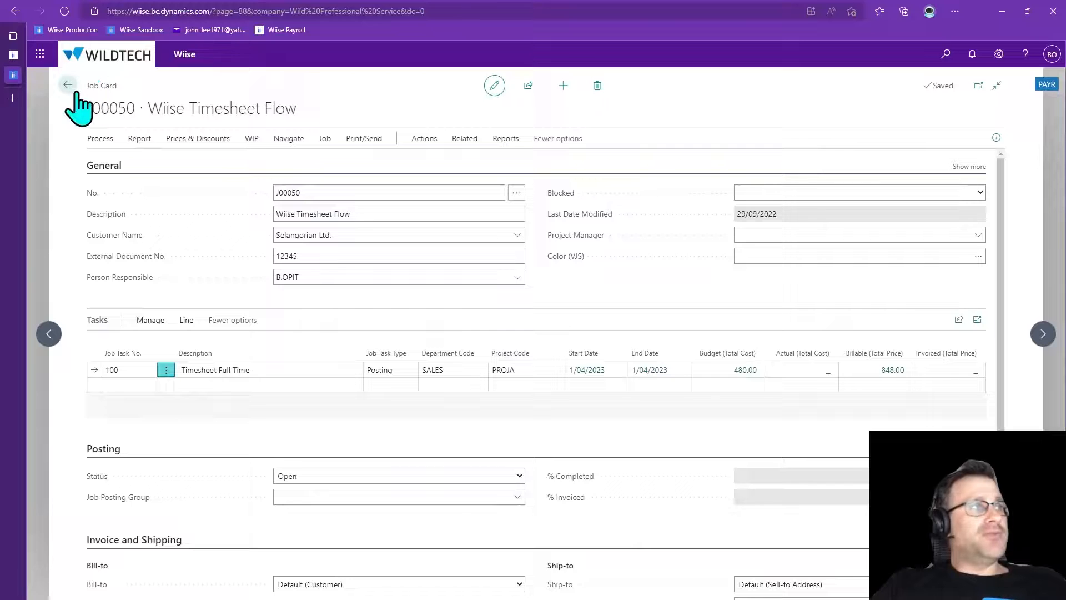
Open the job's resource prices and add a line for job task 100 with resource B.OPIT
left_click(289, 140)
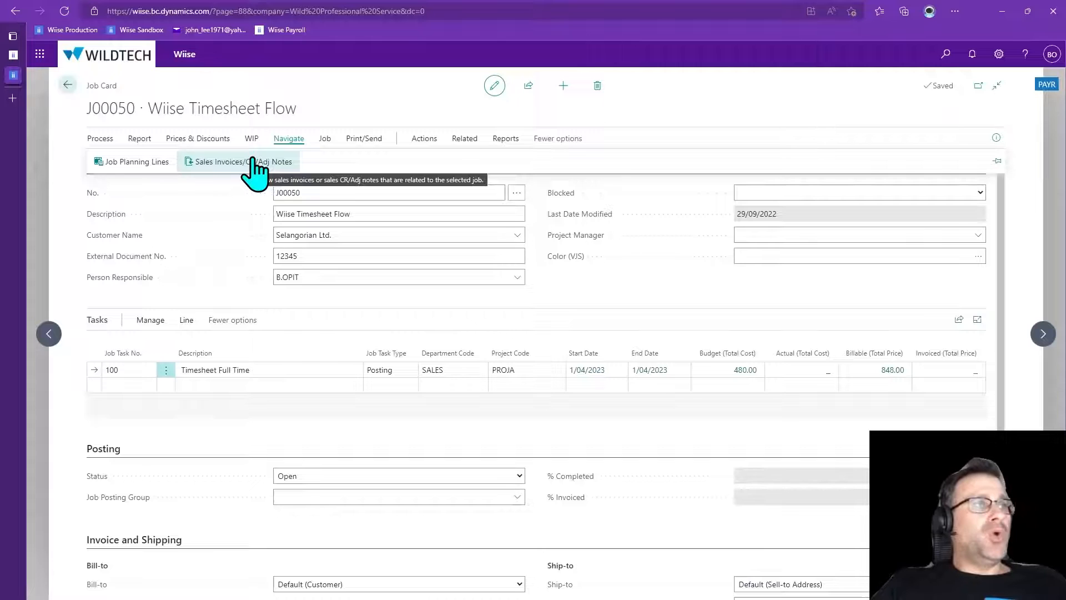
left_click(211, 141)
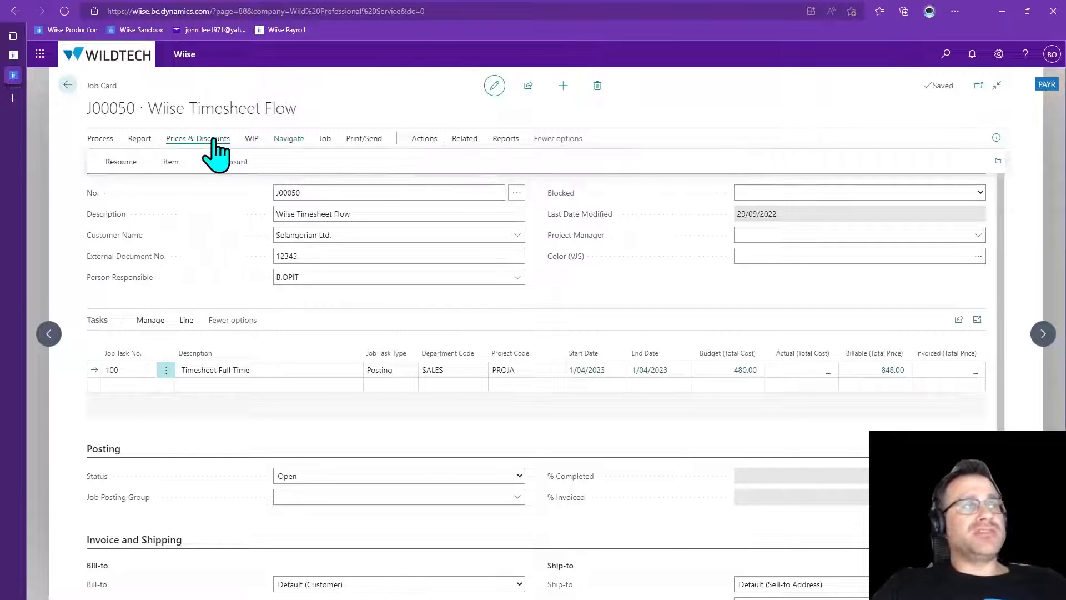
left_click(114, 163)
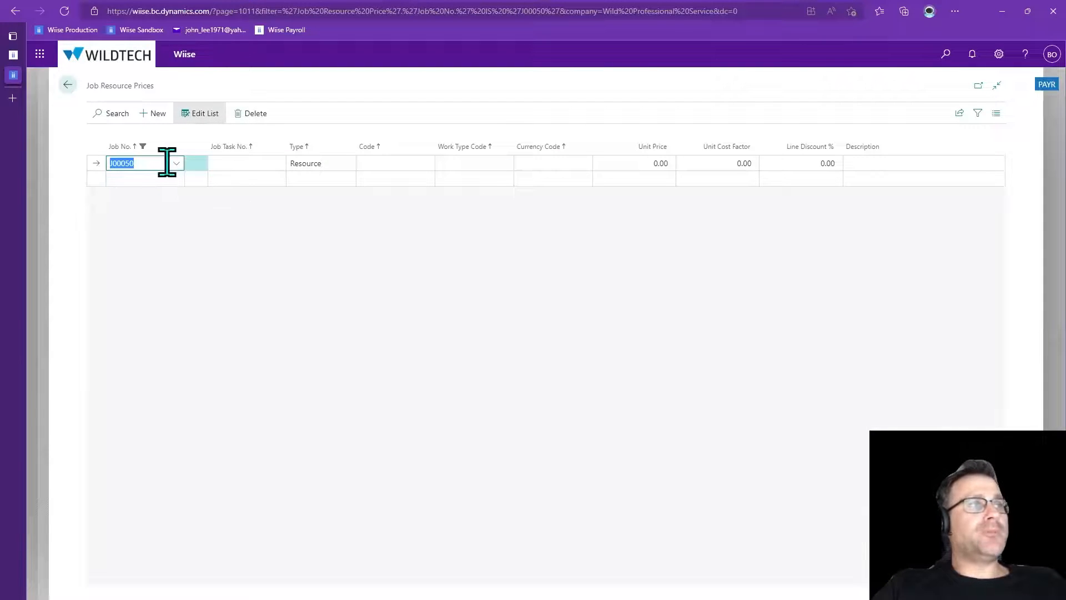
left_click(242, 167)
left_click(245, 223)
left_click(393, 161)
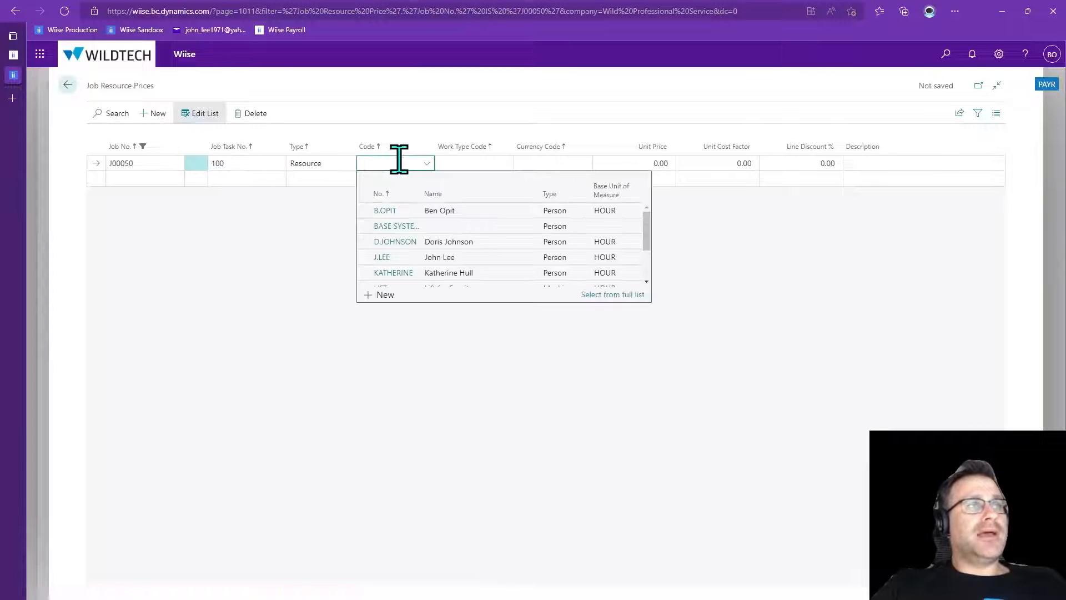
left_click(388, 214)
Set the line's work type code to 1936241 Ordinary Time Hours and close the resource prices page
left_click(469, 162)
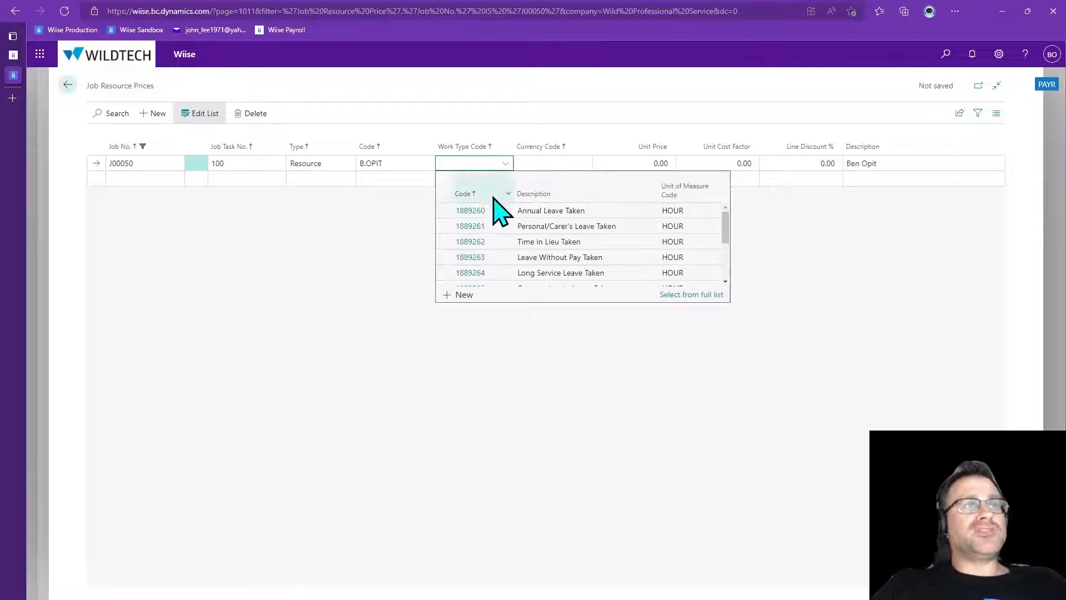
scroll(503, 250, "down", 5)
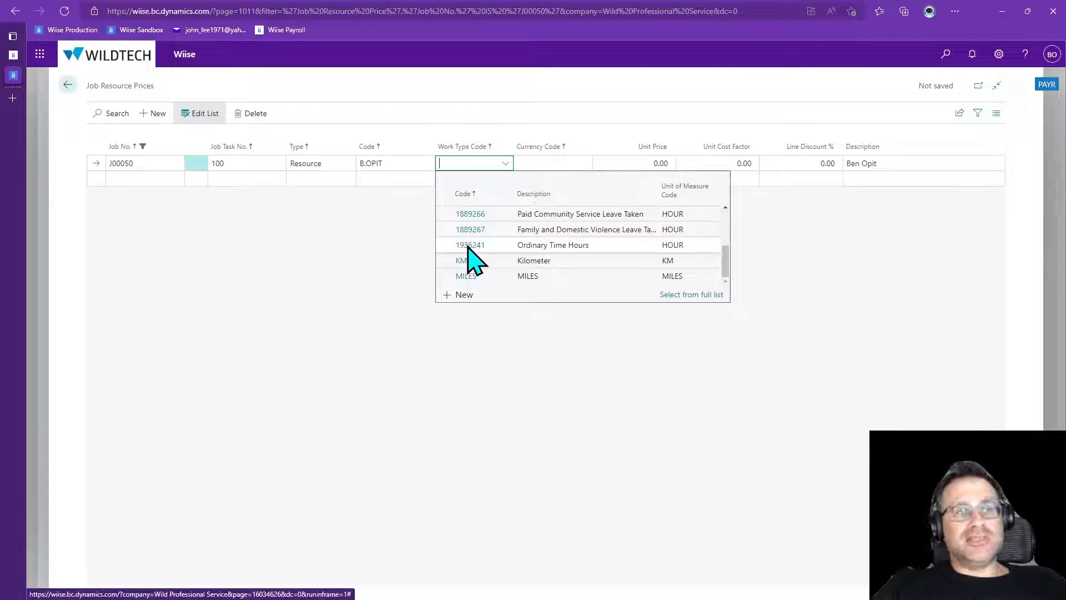
left_click(468, 247)
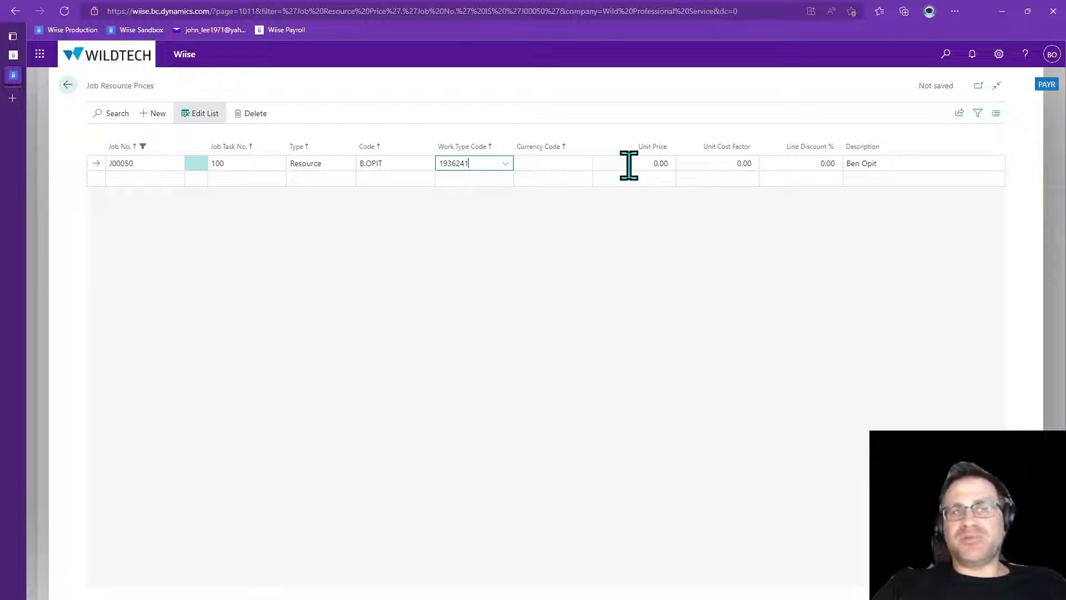
left_click(714, 325)
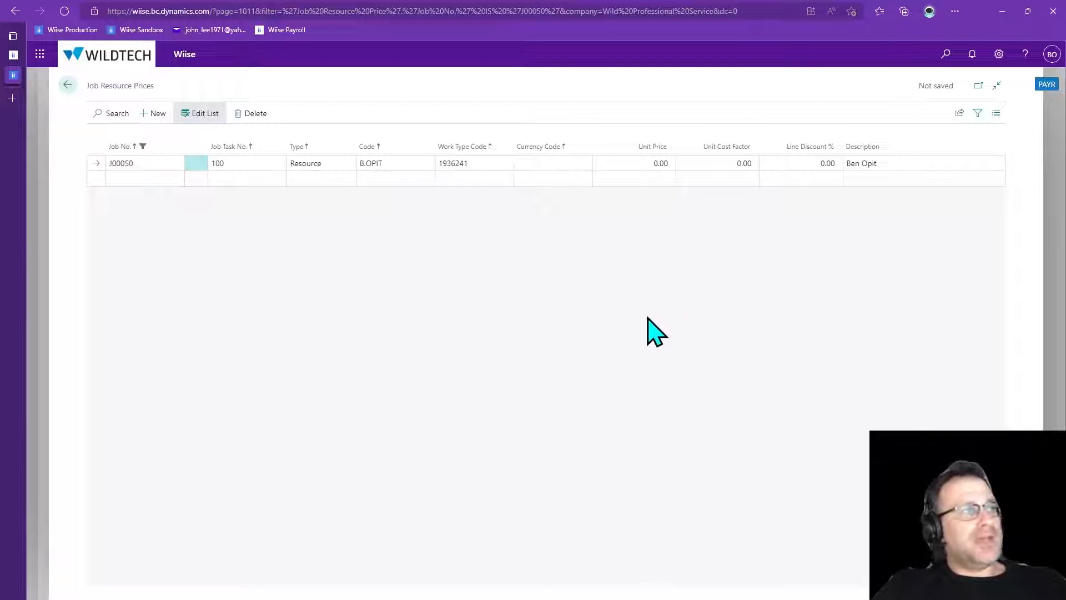
key("Escape")
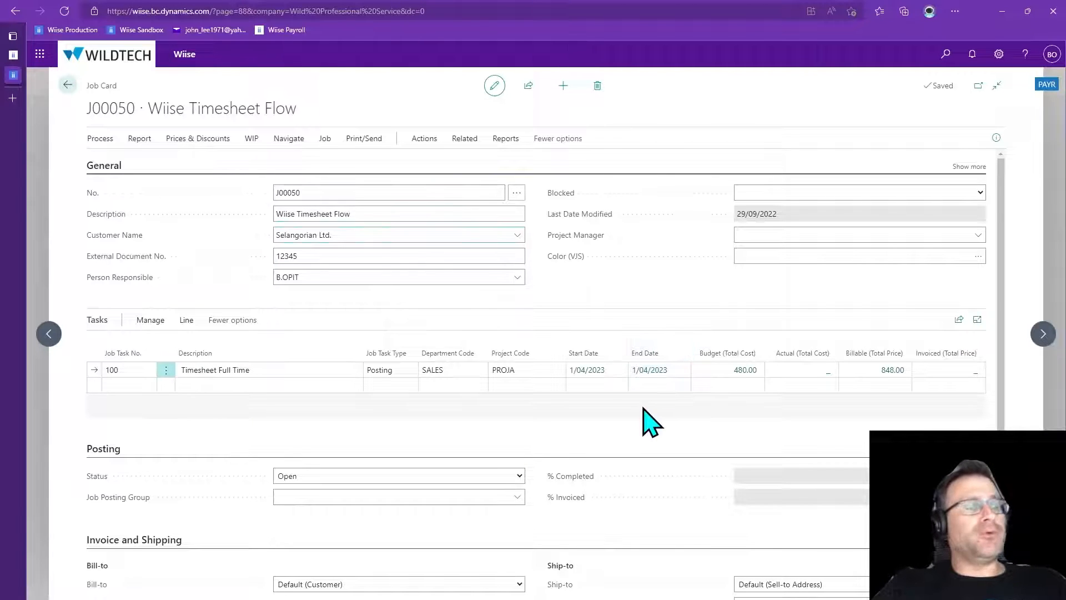
Return to the home page and review its timesheet tiles
key("Escape")
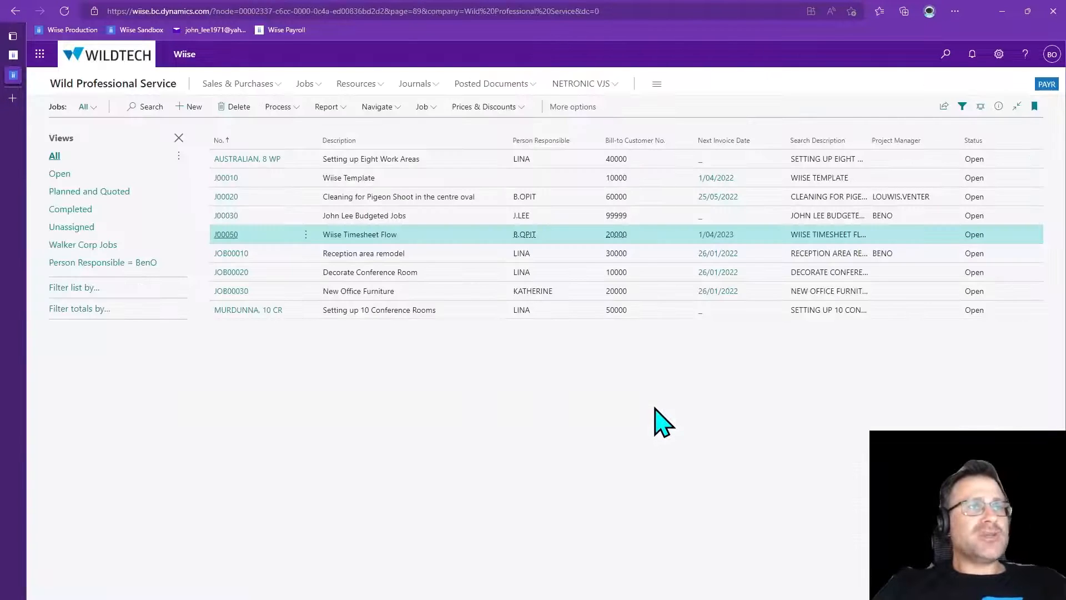
key("Escape")
scroll(727, 377, "down", 2)
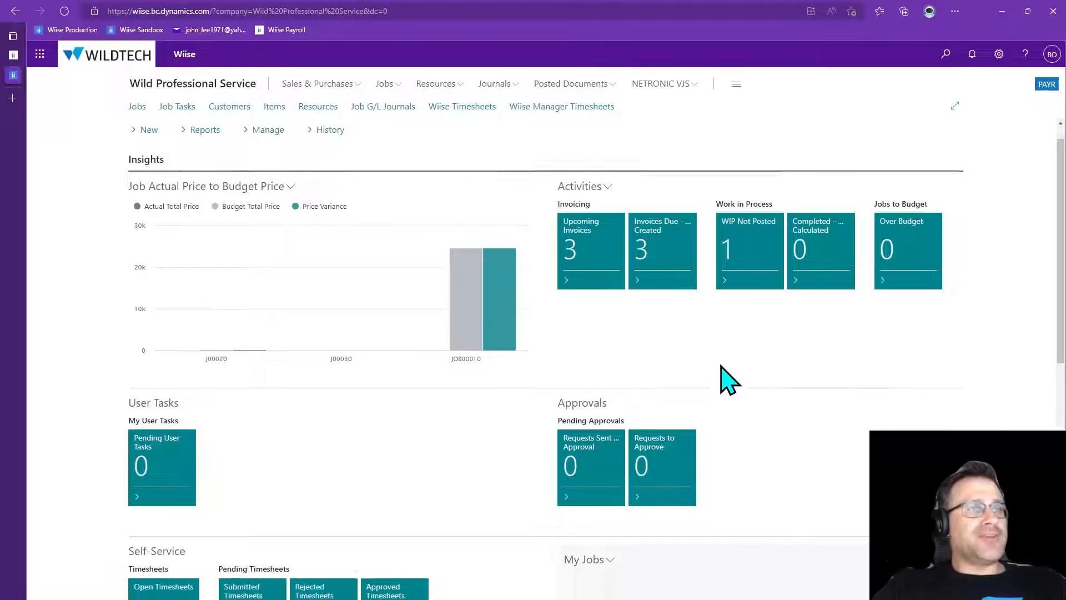
scroll(822, 400, "down", 3)
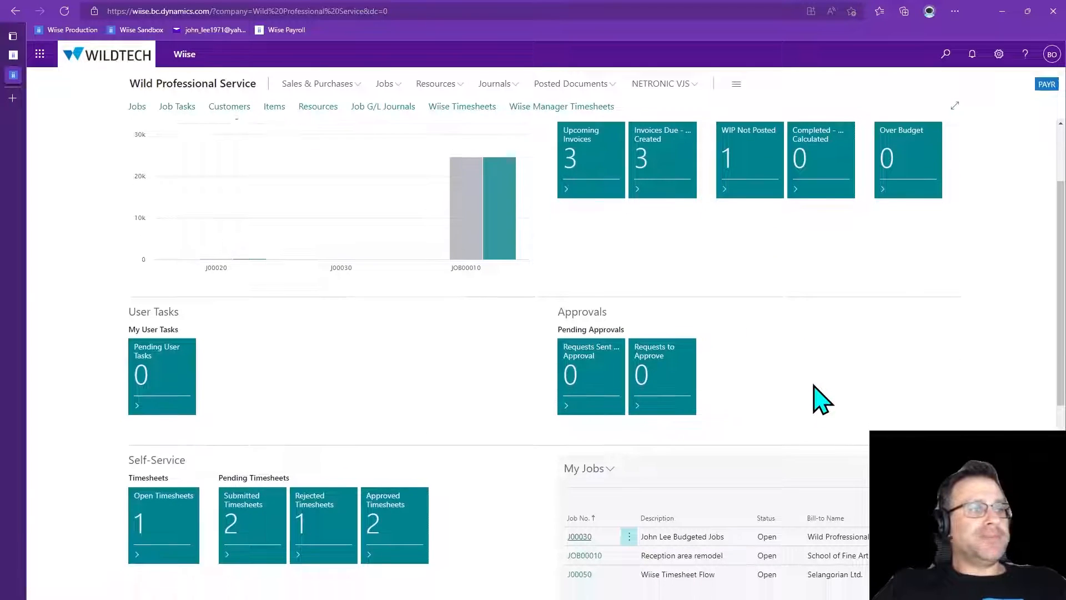
Open the Wiise Manager Timesheets list and sort it by timesheet number
scroll(377, 455, "down", 1)
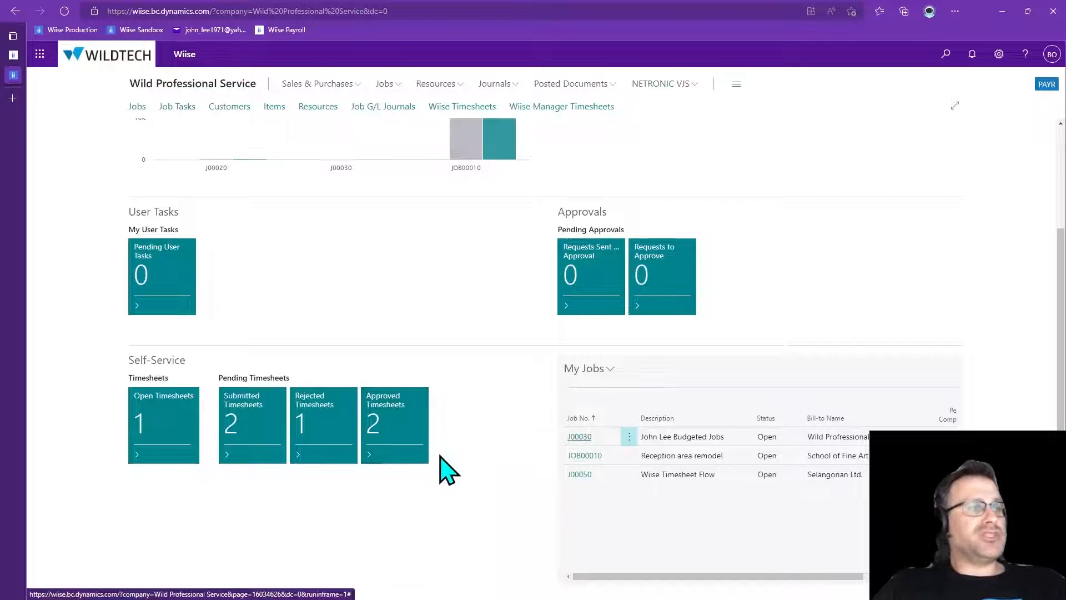
scroll(464, 488, "up", 4)
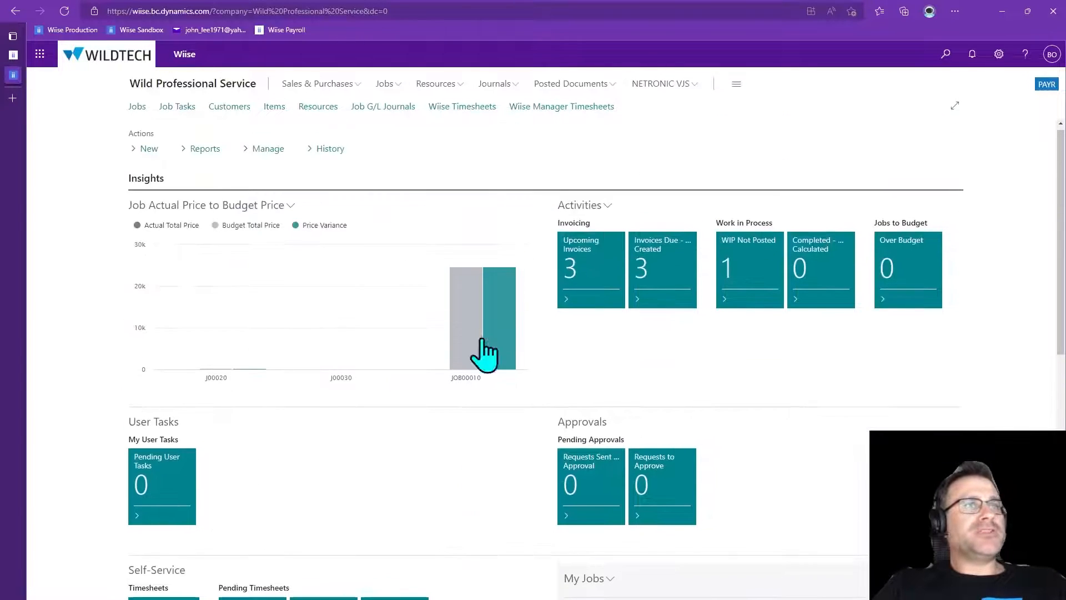
left_click(560, 120)
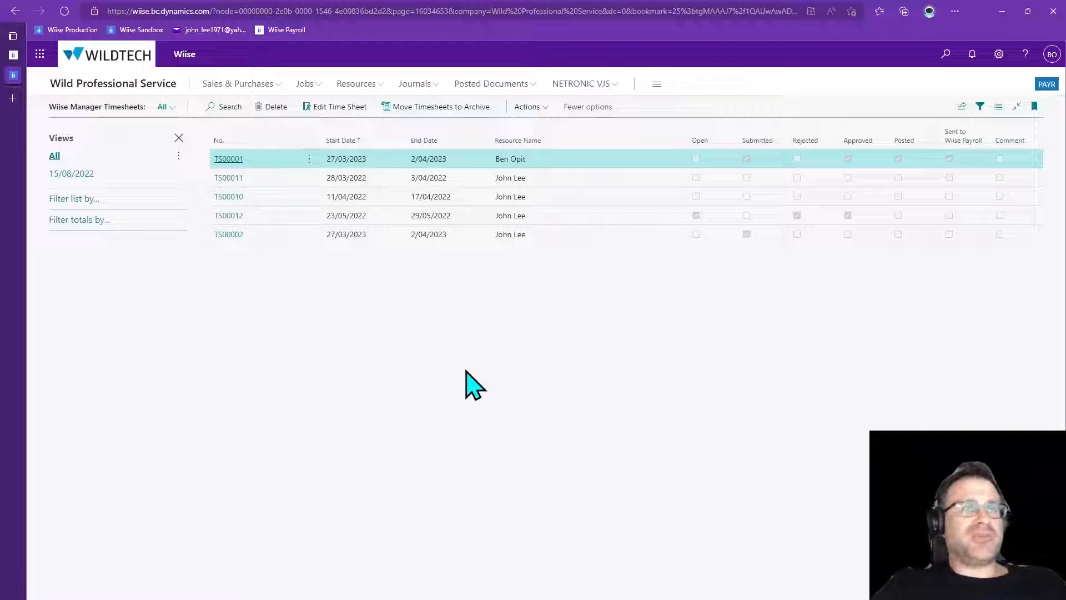
left_click(267, 133)
left_click(273, 161)
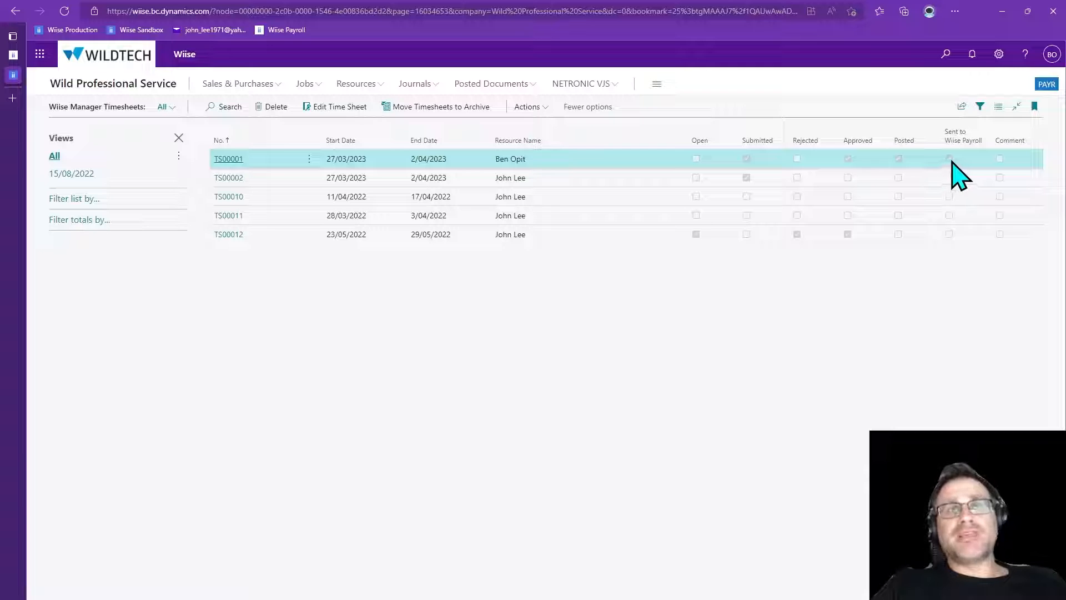
Open timesheet TS00001 and review the job details of its third line
left_click(229, 160)
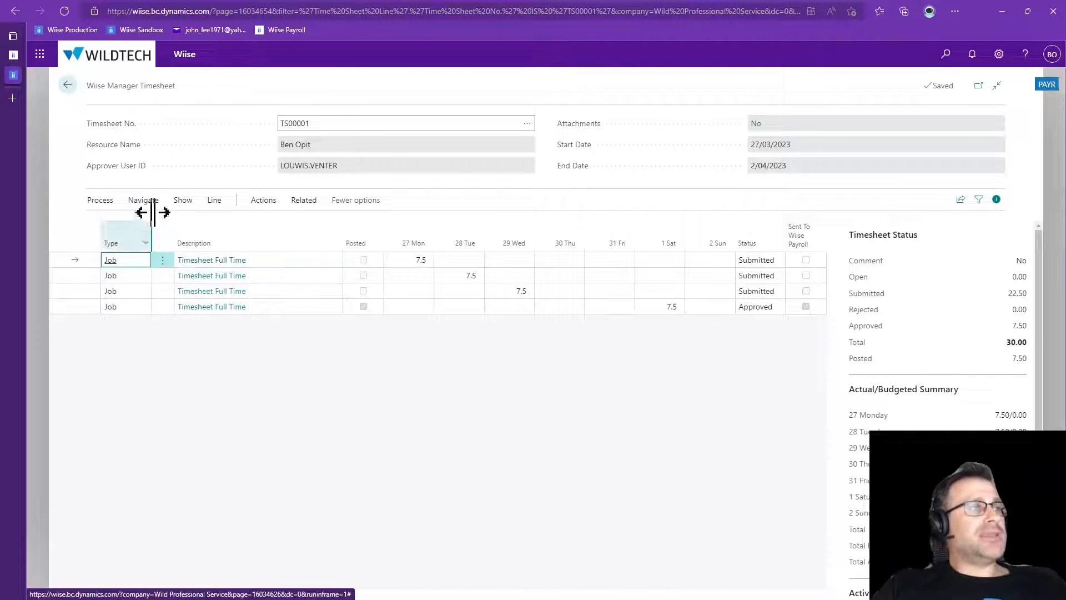
left_click(105, 201)
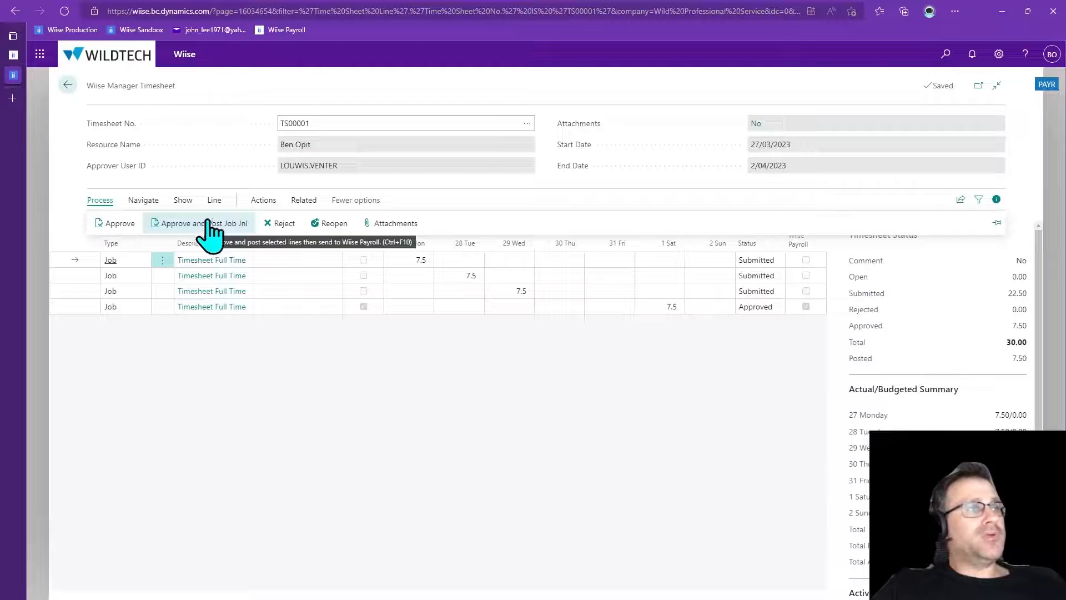
left_click(213, 204)
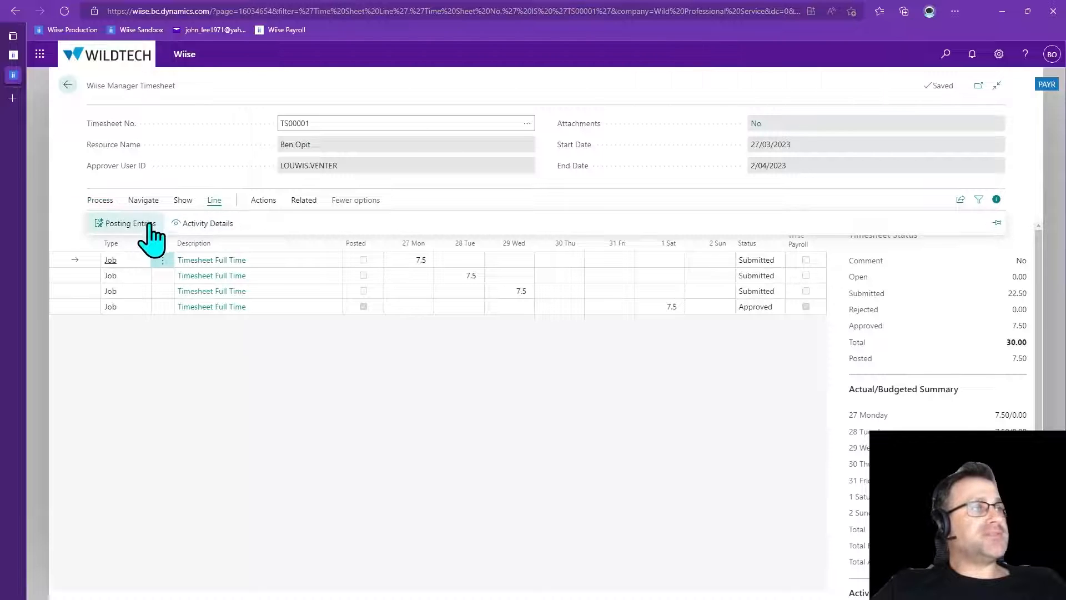
left_click(236, 292)
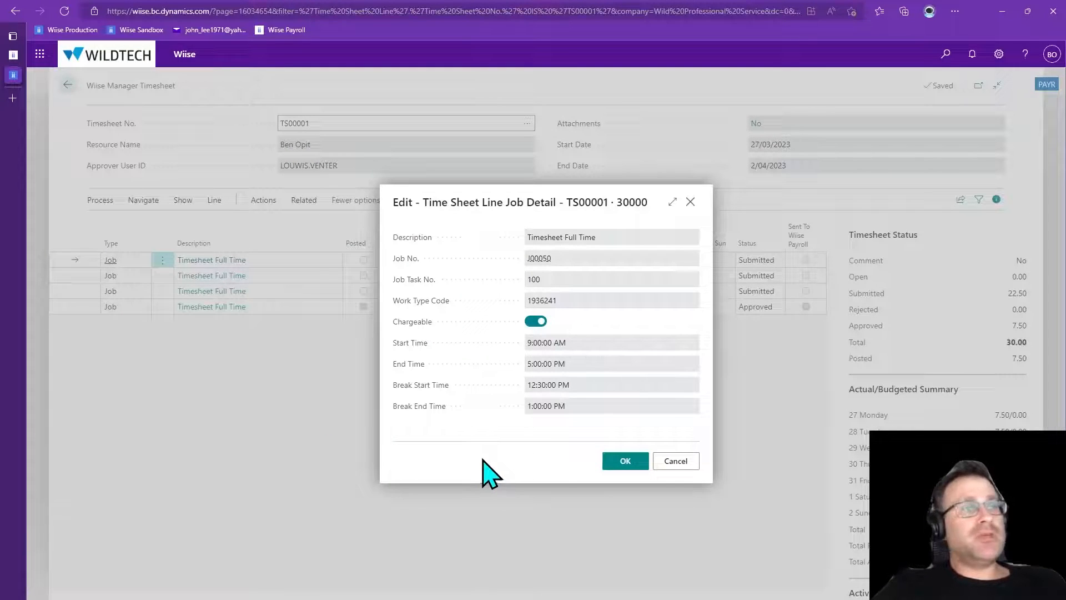
left_click(626, 462)
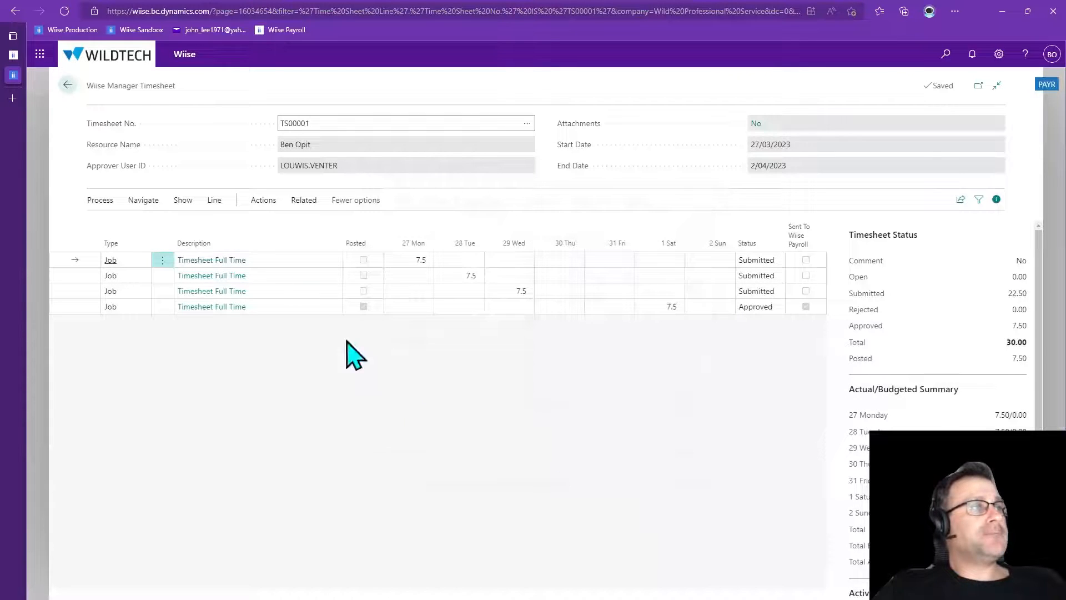
View the timesheet's comment sheet and return to the timesheet
left_click(183, 205)
left_click(229, 225)
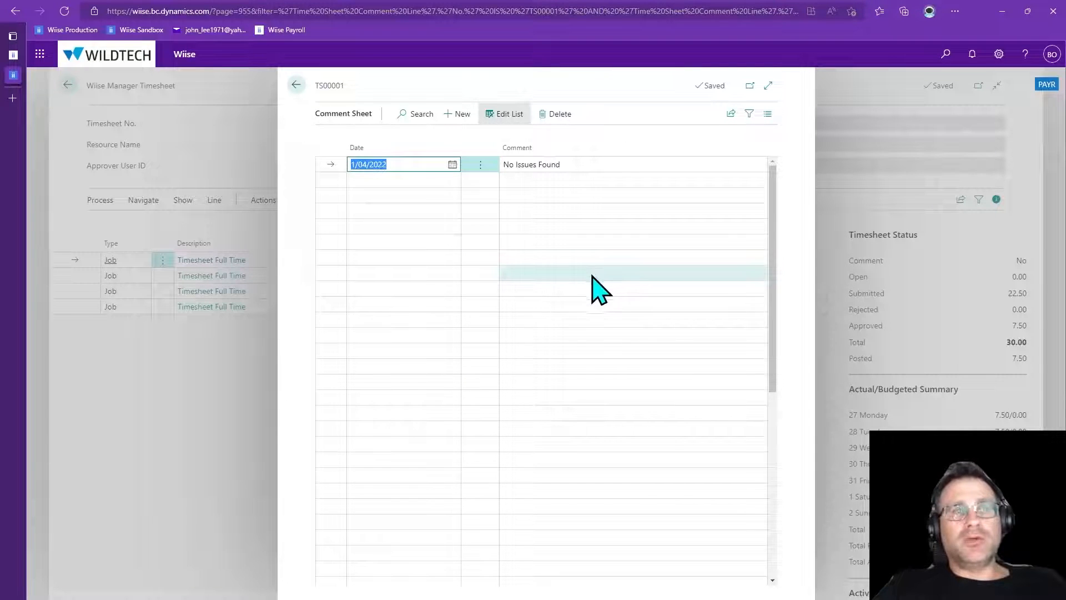
left_click(296, 86)
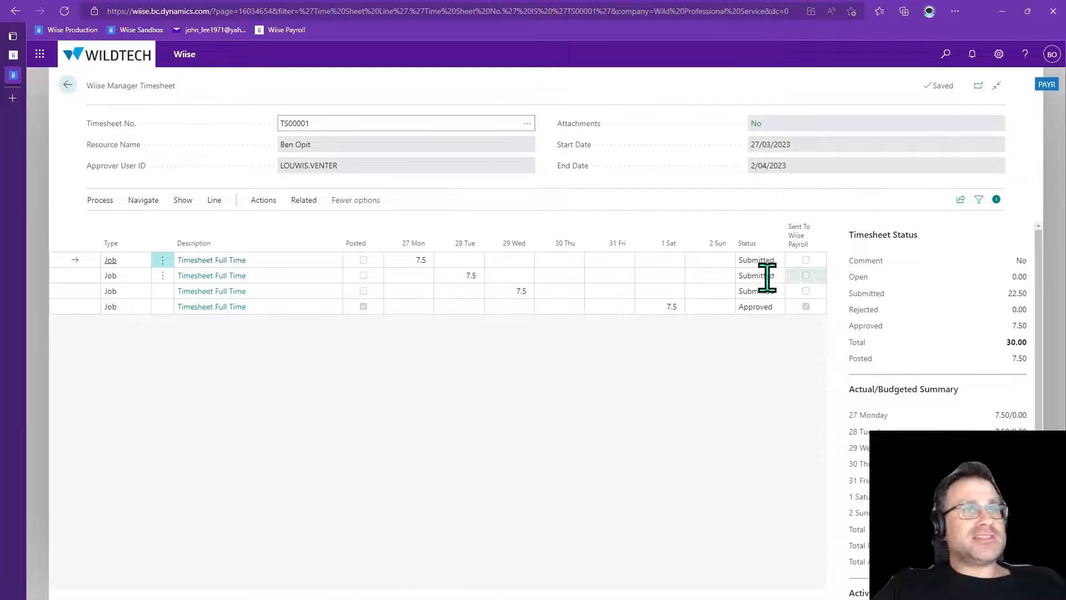
Select the three submitted lines and approve and post them to the job journal, accepting the prompts
left_click(163, 260)
left_click(137, 279)
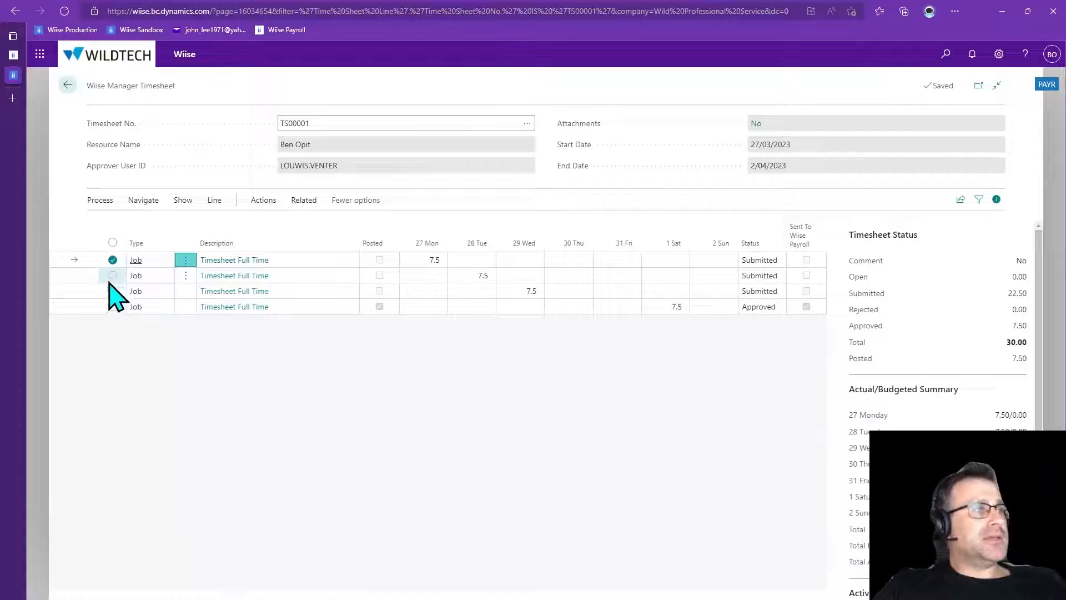
left_click(112, 276)
left_click(112, 291)
left_click(100, 200)
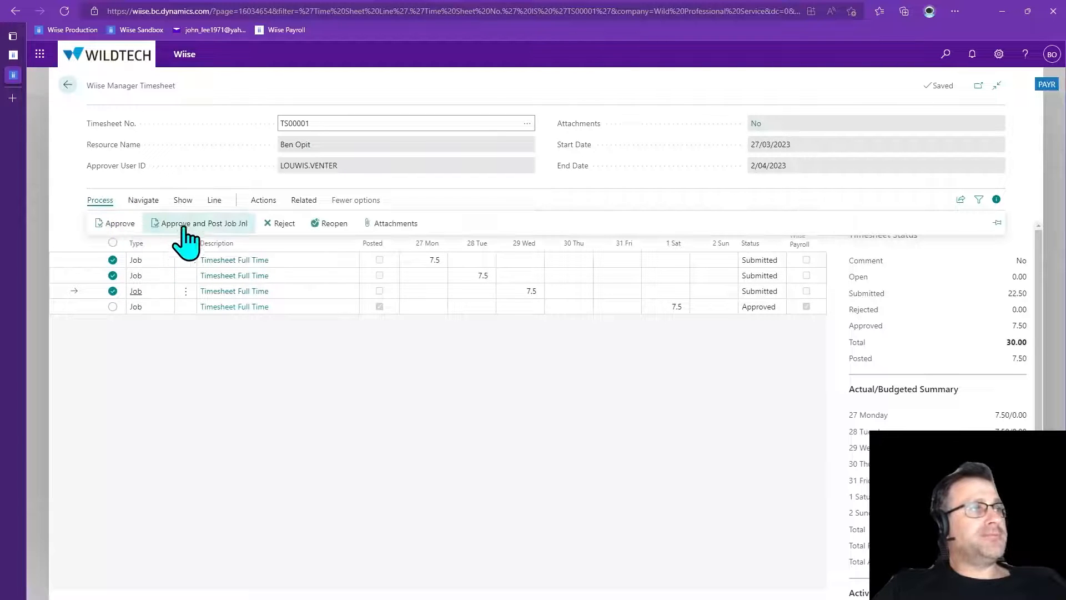
left_click(190, 223)
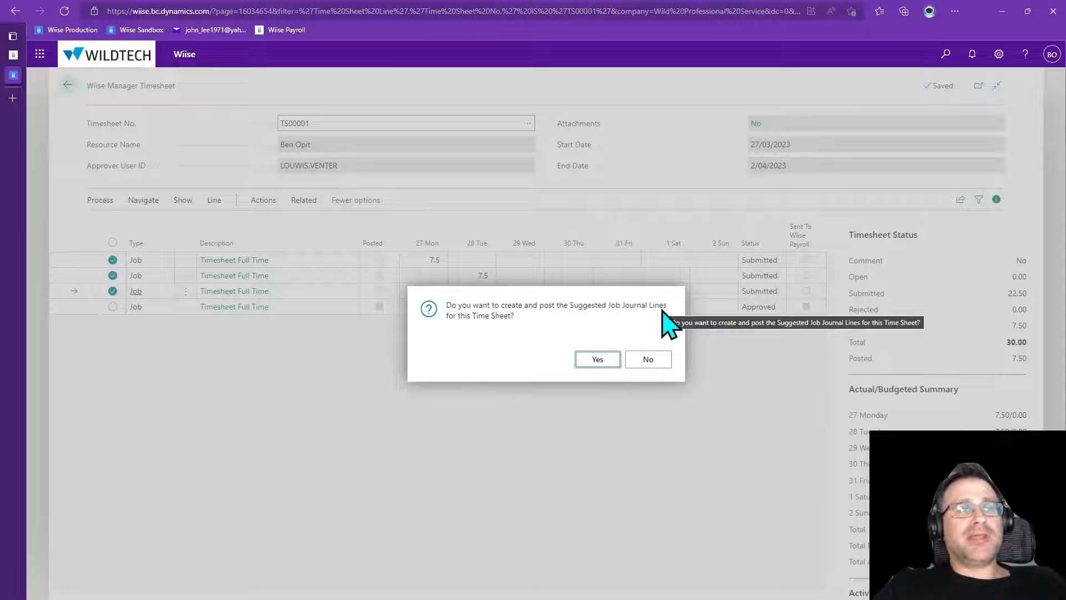
left_click(601, 363)
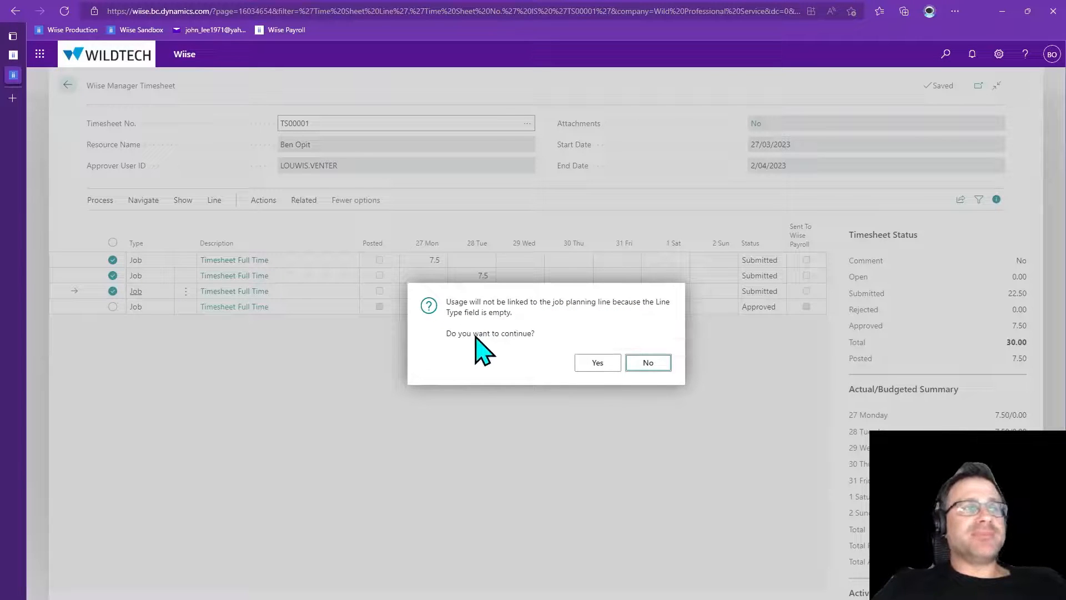
left_click(597, 364)
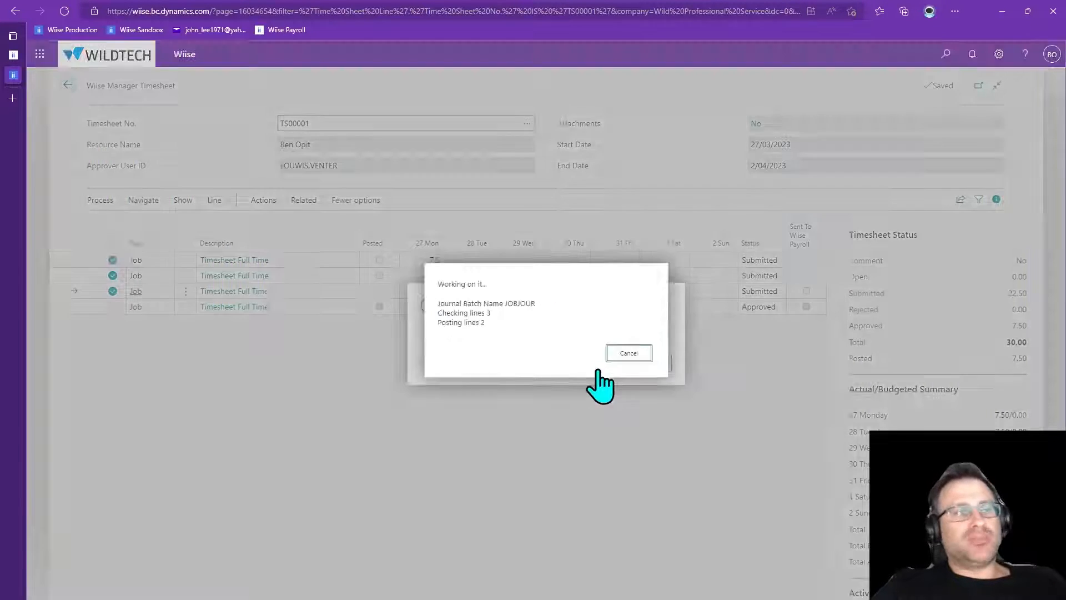
left_click(598, 364)
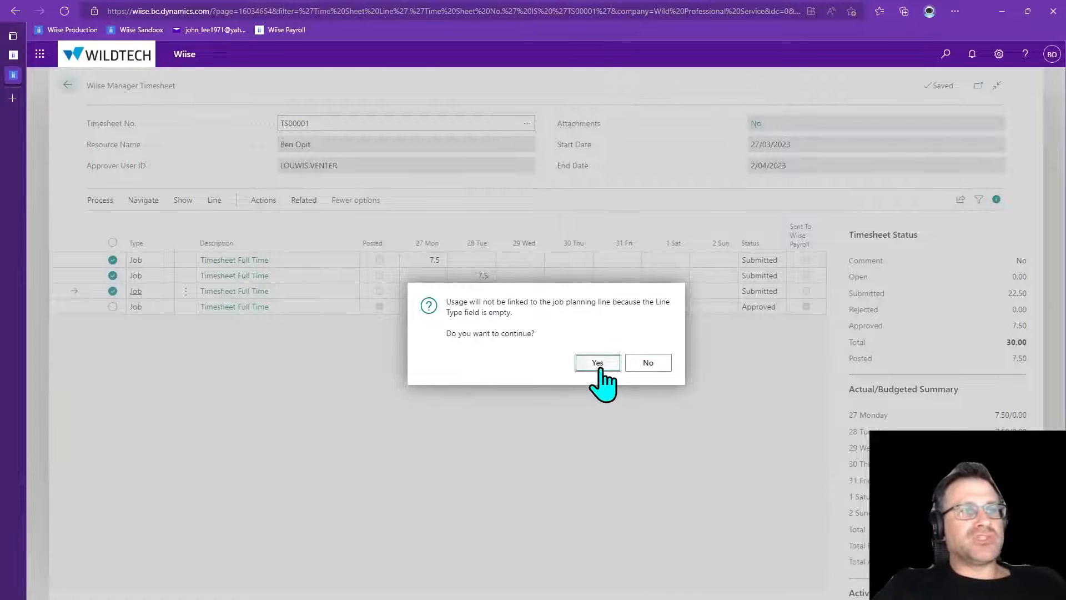
left_click(644, 360)
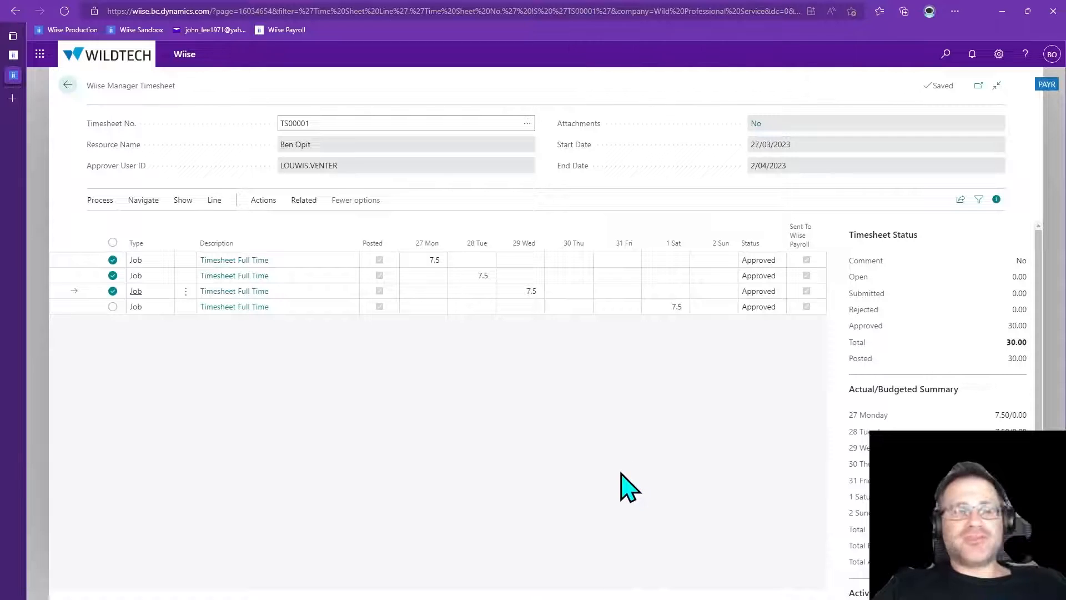
Open timesheet TS00002, select all lines, and approve and post all submitted lines to the job journal
left_click(67, 86)
left_click(232, 177)
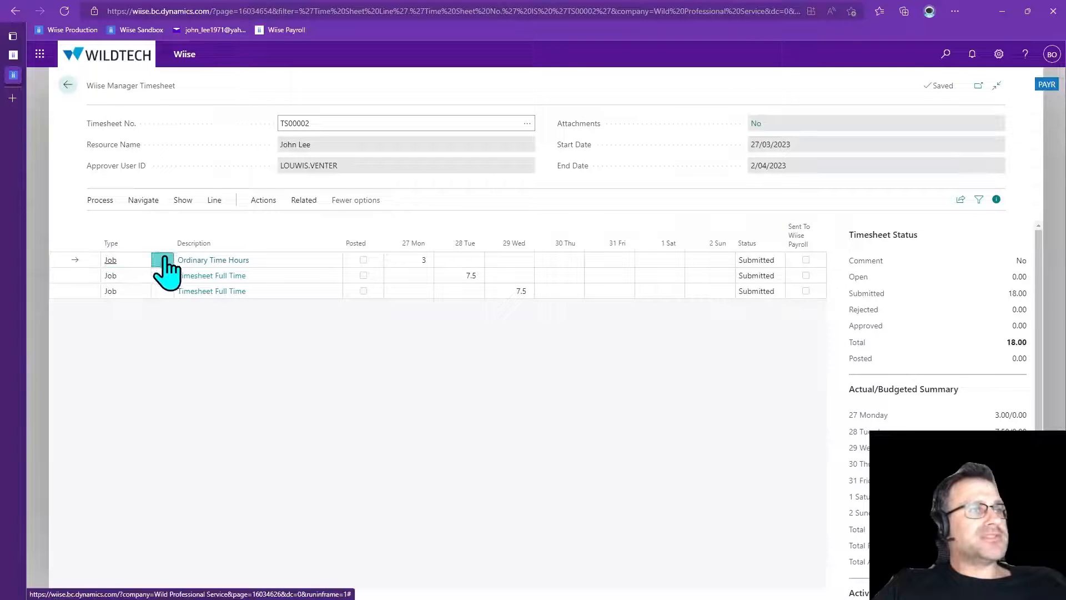
left_click(165, 267)
left_click(136, 281)
left_click(112, 243)
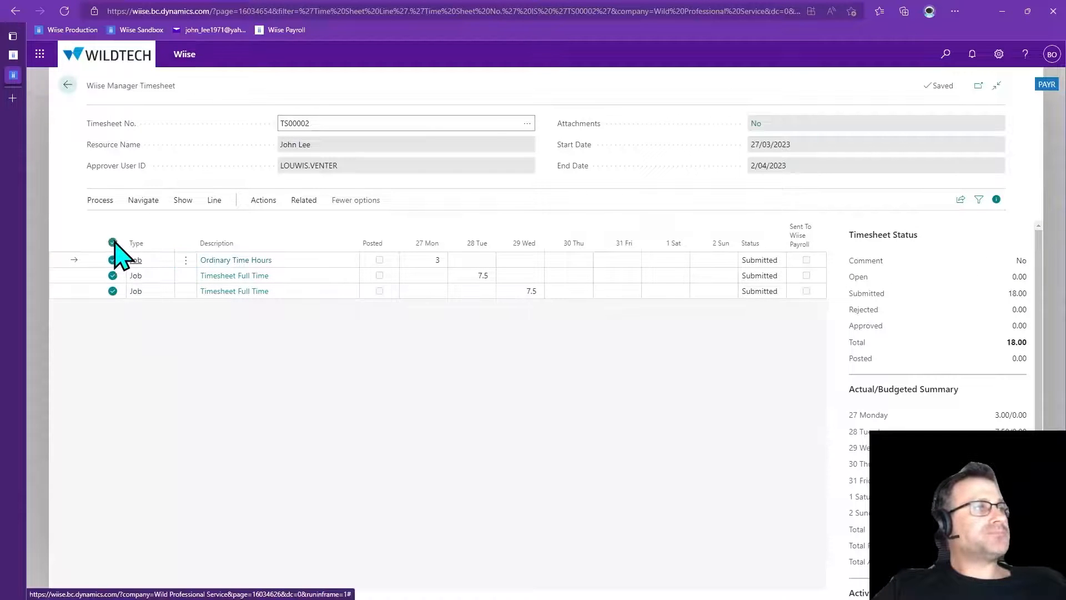
left_click(105, 201)
left_click(187, 224)
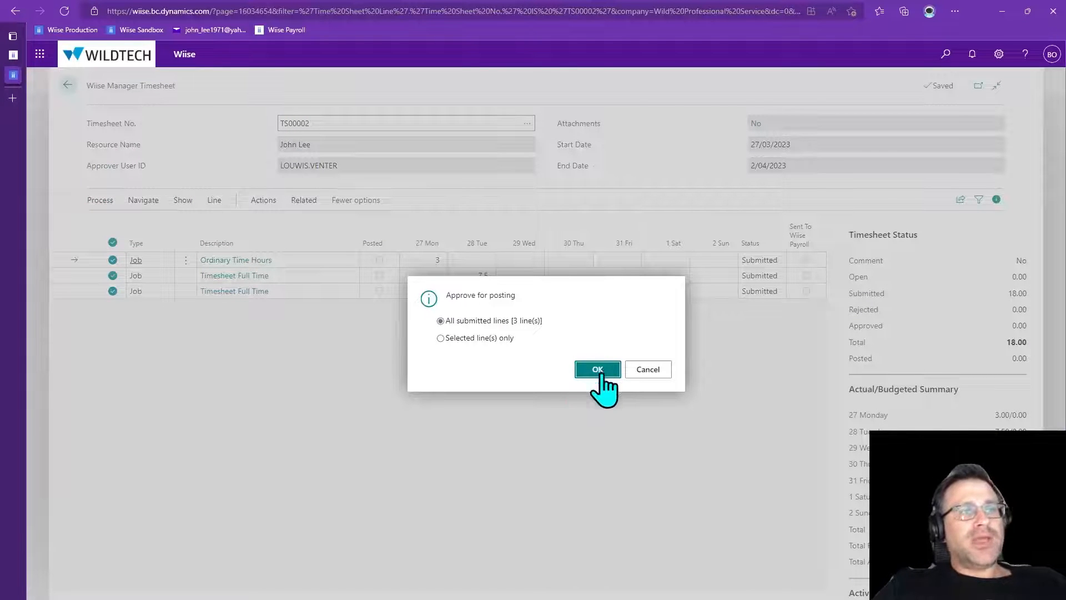
left_click(604, 369)
left_click(595, 361)
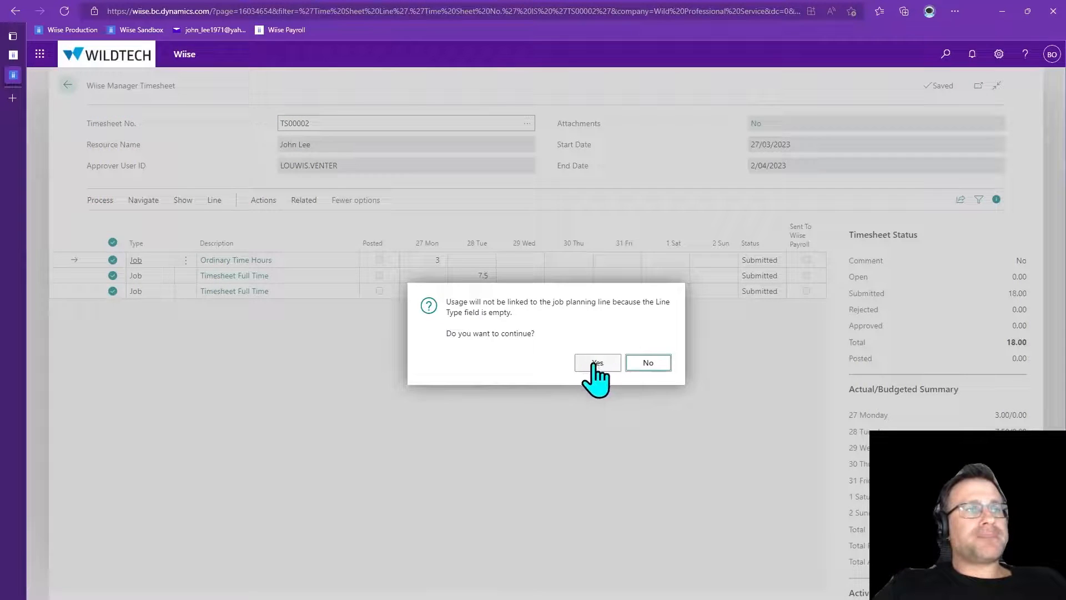
left_click(597, 367)
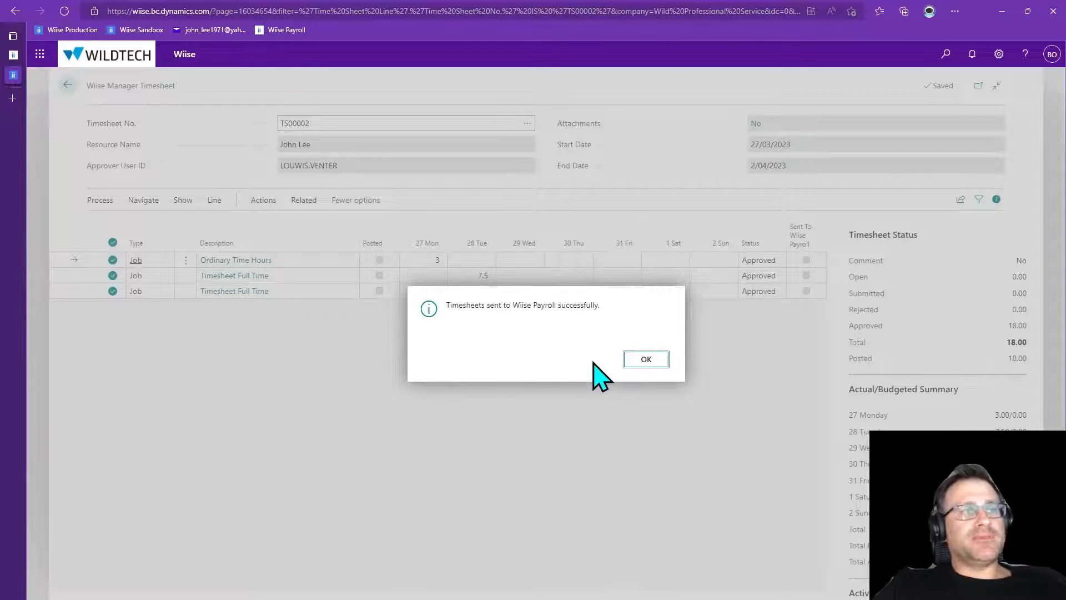
left_click(644, 362)
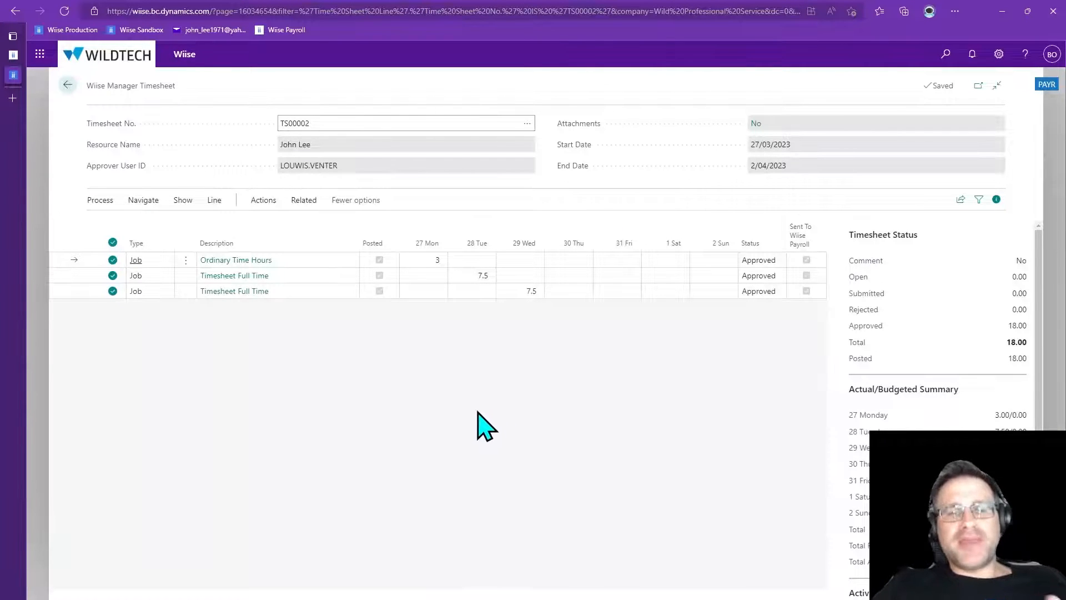
Open job J00050 from the jobs list and review the job ledger entries behind task 100's actual cost
left_click(68, 85)
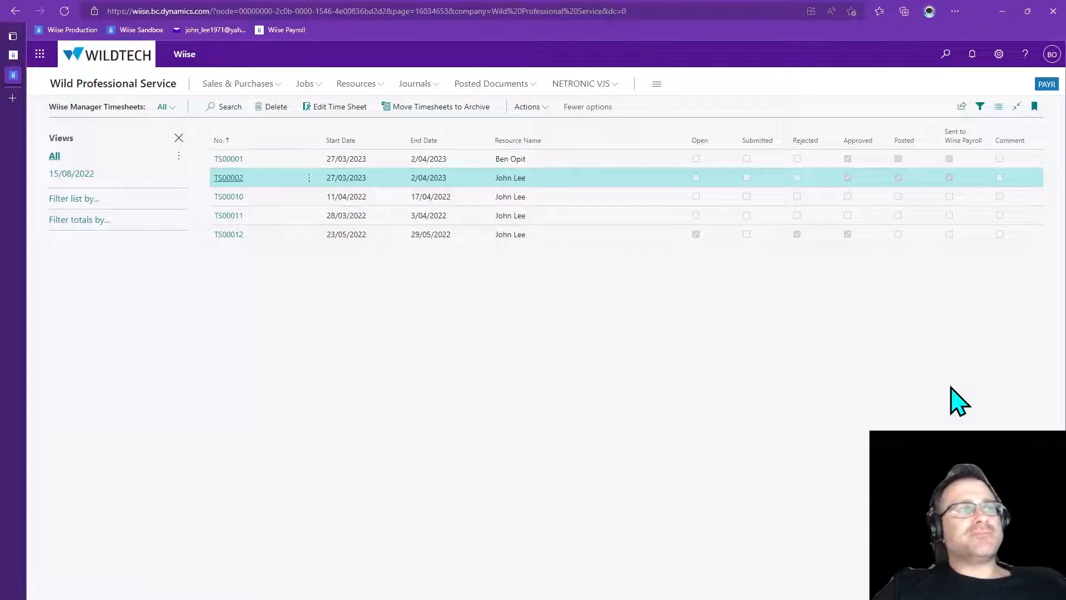
left_click(116, 85)
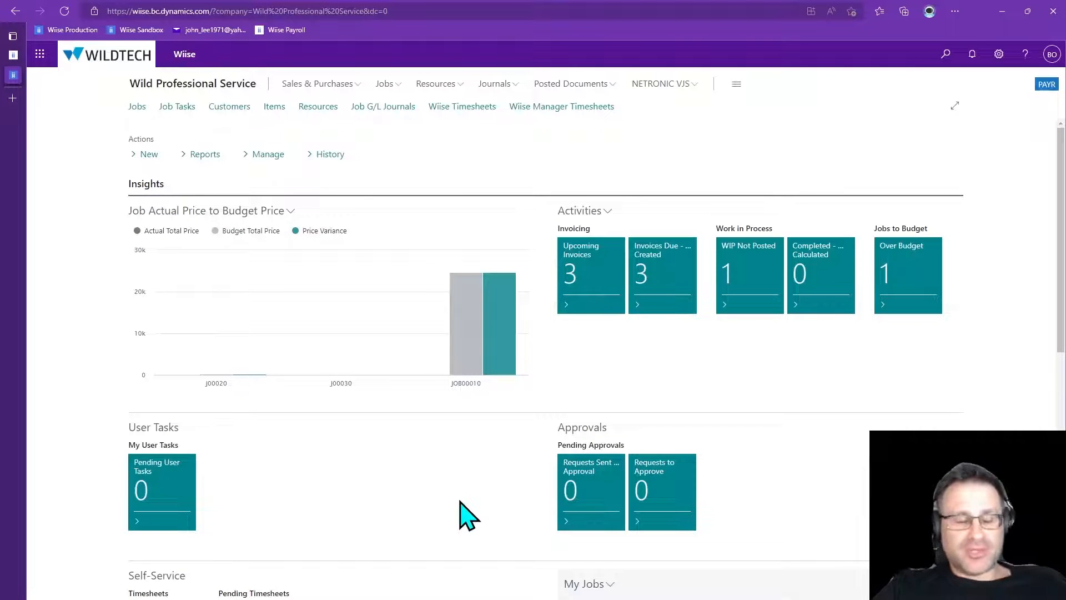
left_click(137, 107)
left_click(216, 232)
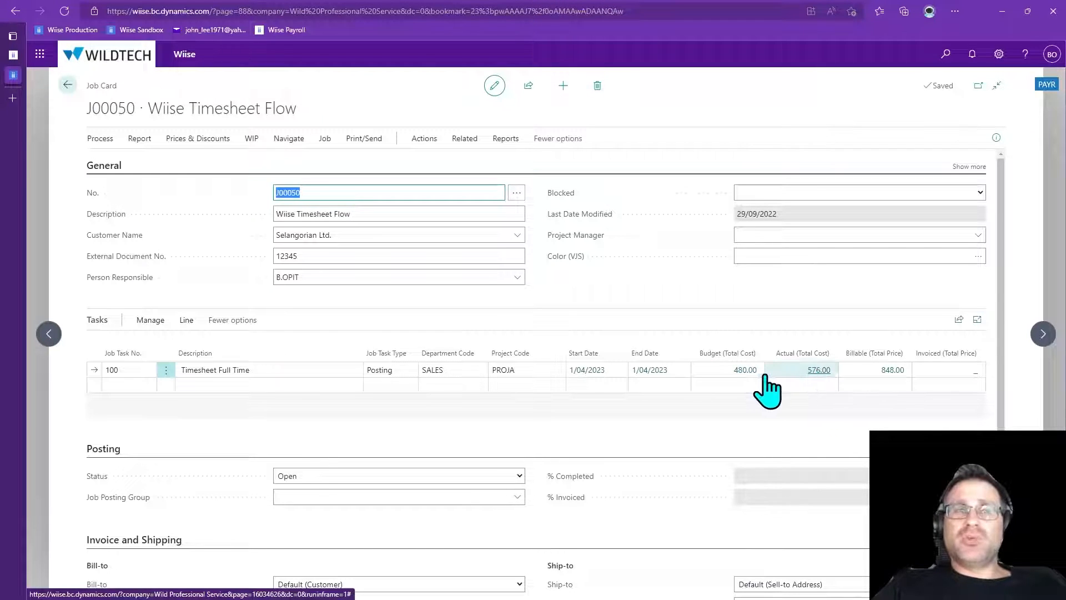
left_click(818, 371)
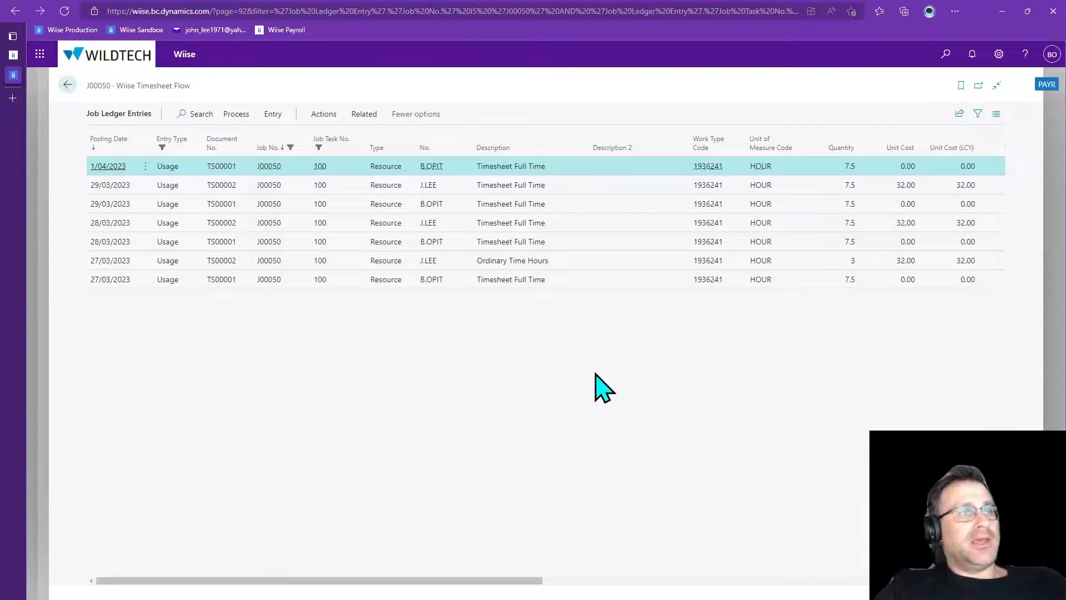
key("Escape")
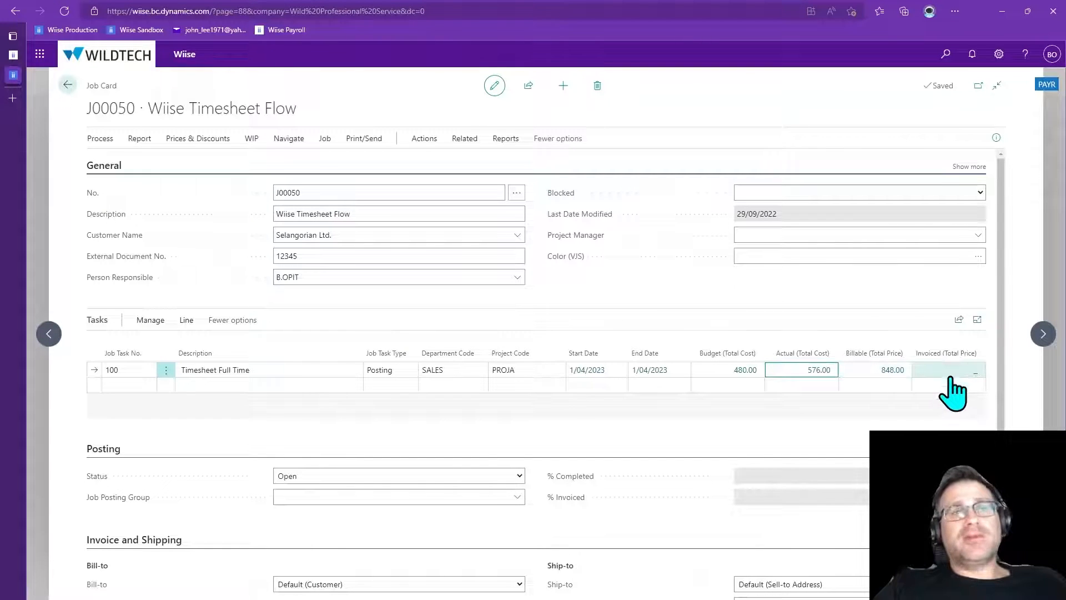
Open the Job Create Sales Invoice task from the search
left_click(283, 140)
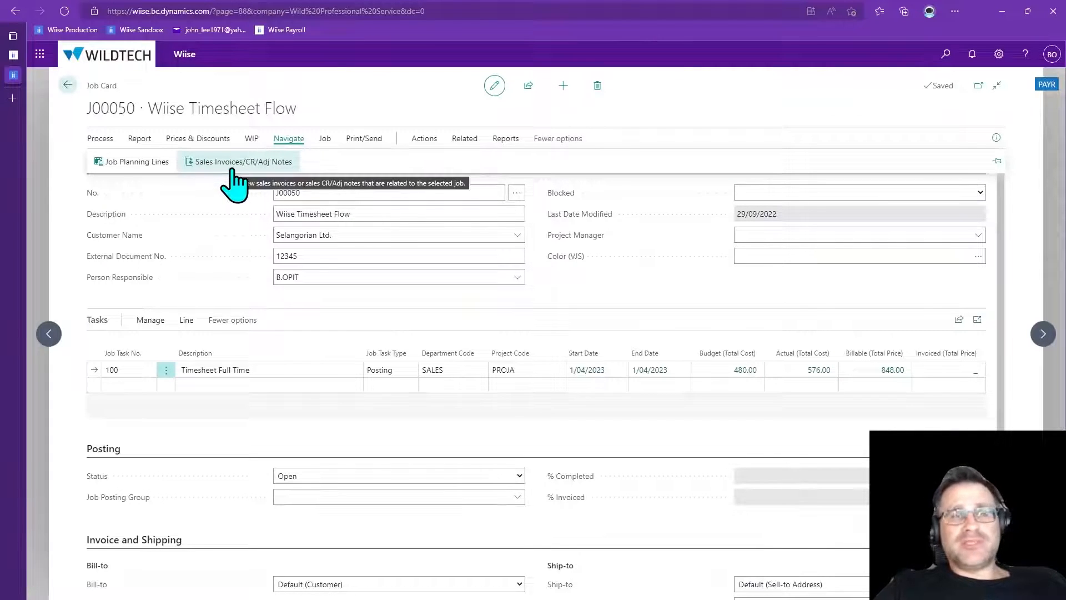
left_click(500, 433)
left_click(945, 55)
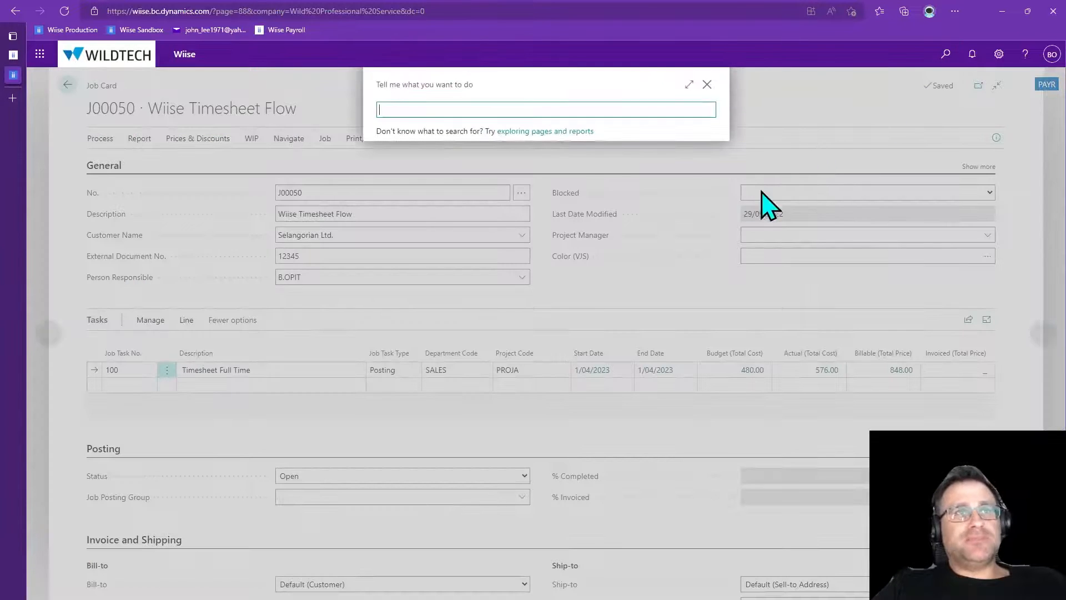
type("job create")
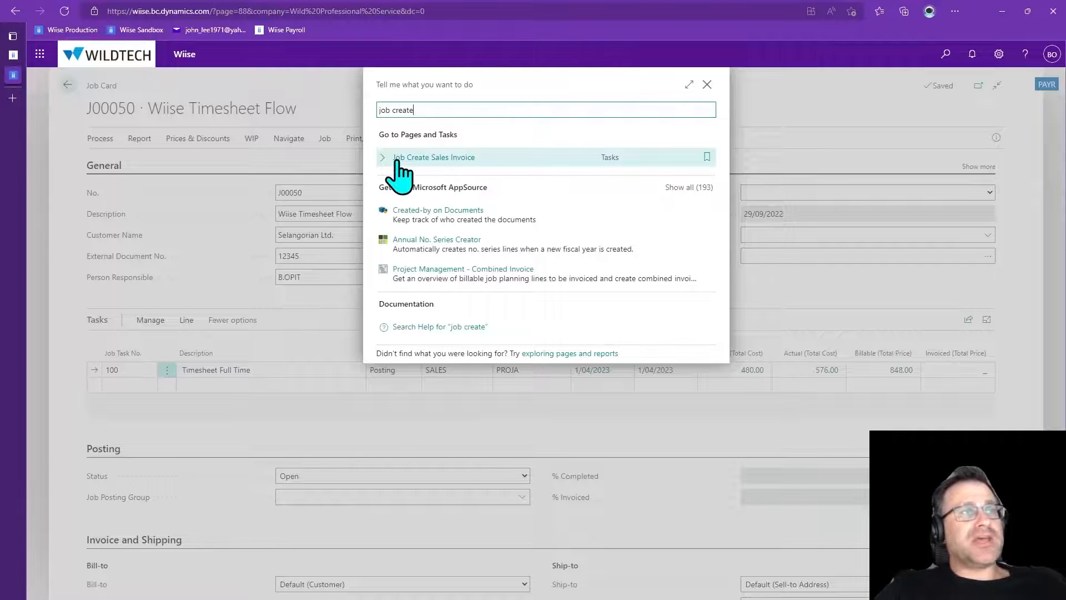
left_click(414, 160)
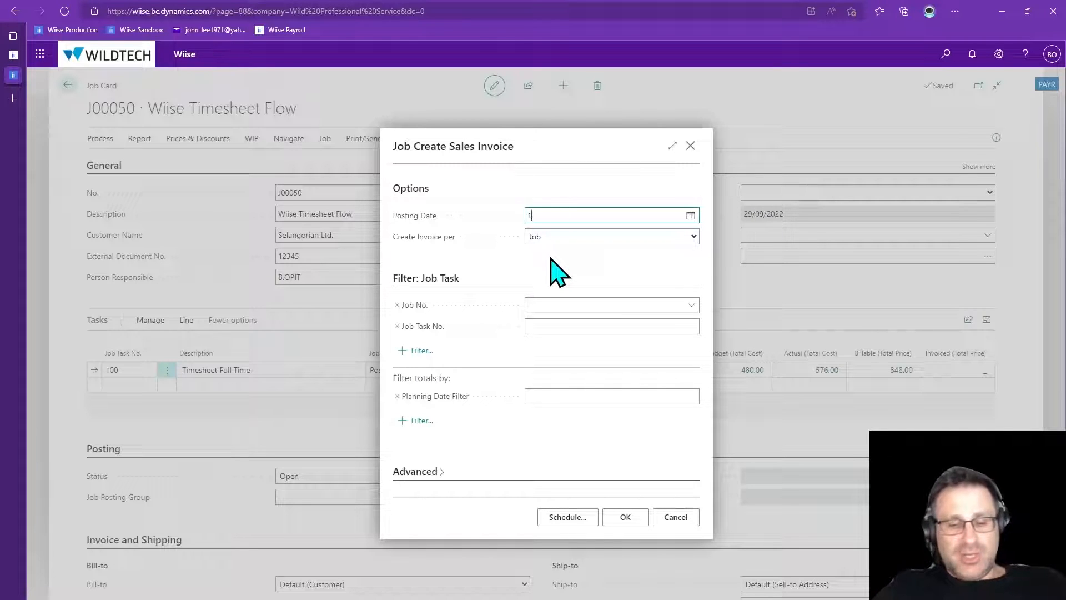
Create a sales invoice per job with posting date 1/04/2023, filtered to job J00050 and job task 100
type("1/4/23")
key("Tab")
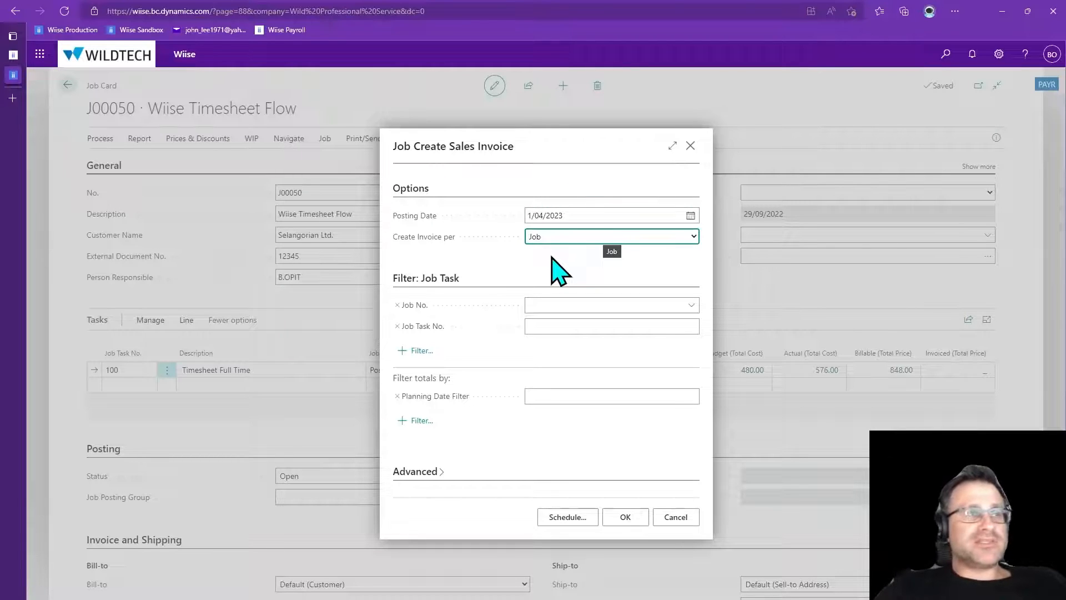
left_click(605, 304)
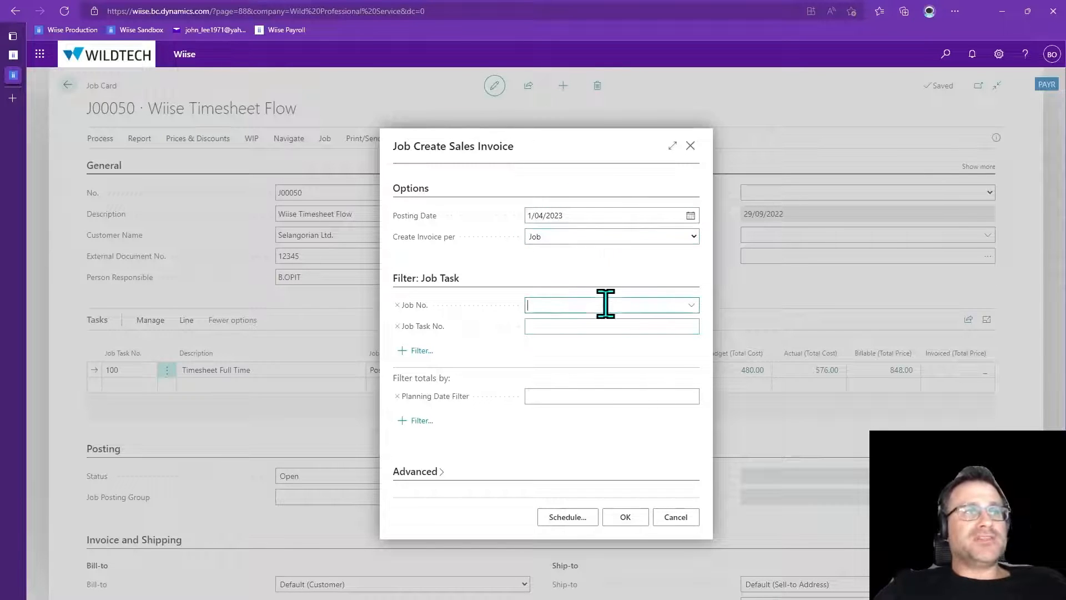
scroll(557, 423, "down", 1)
scroll(566, 423, "down", 1)
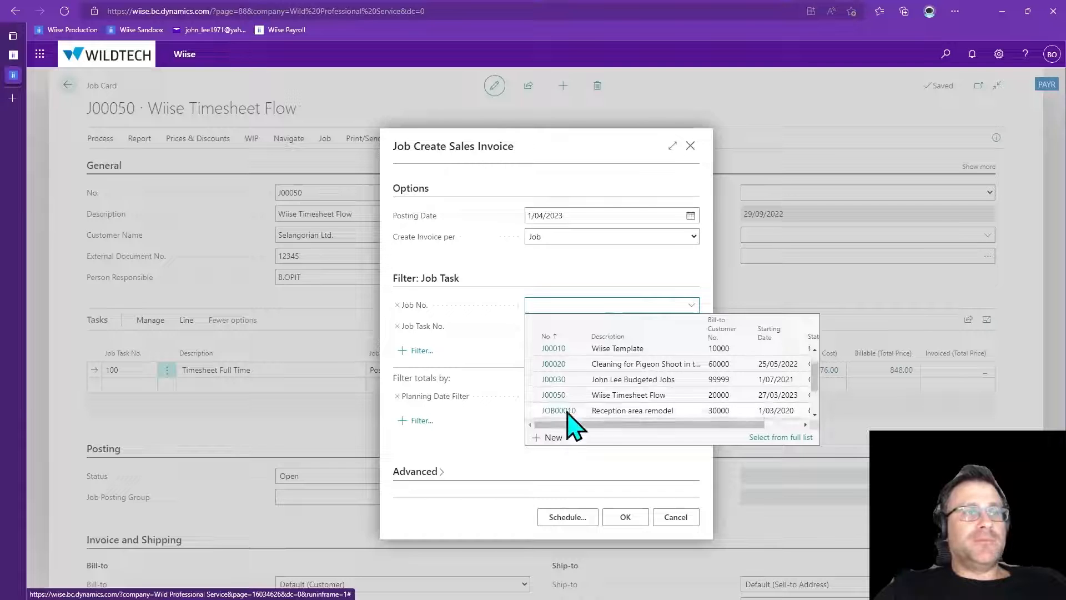
left_click(562, 398)
left_click(563, 326)
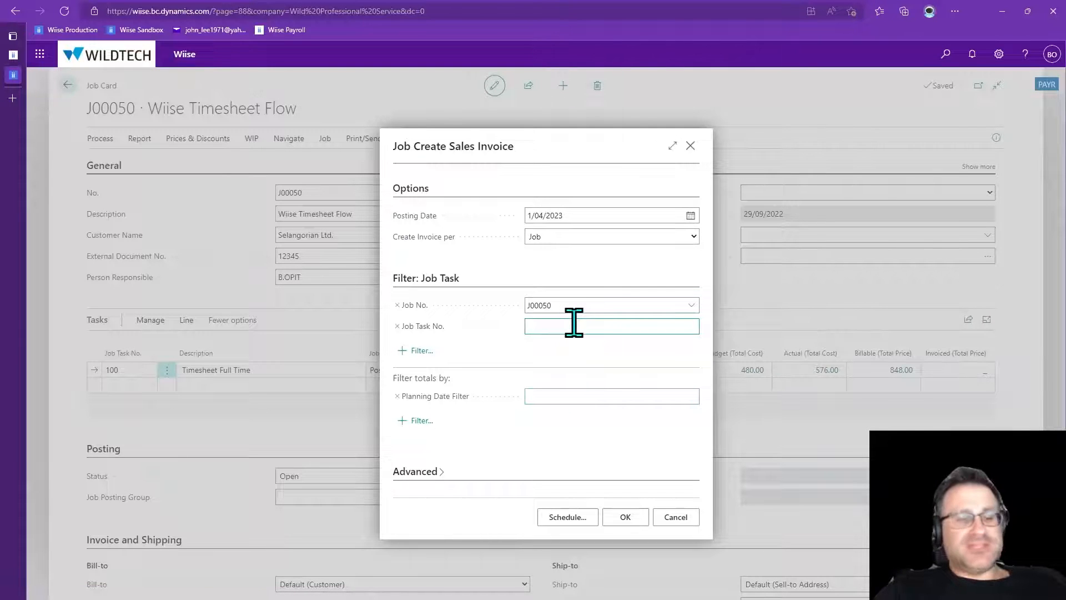
left_click(574, 392)
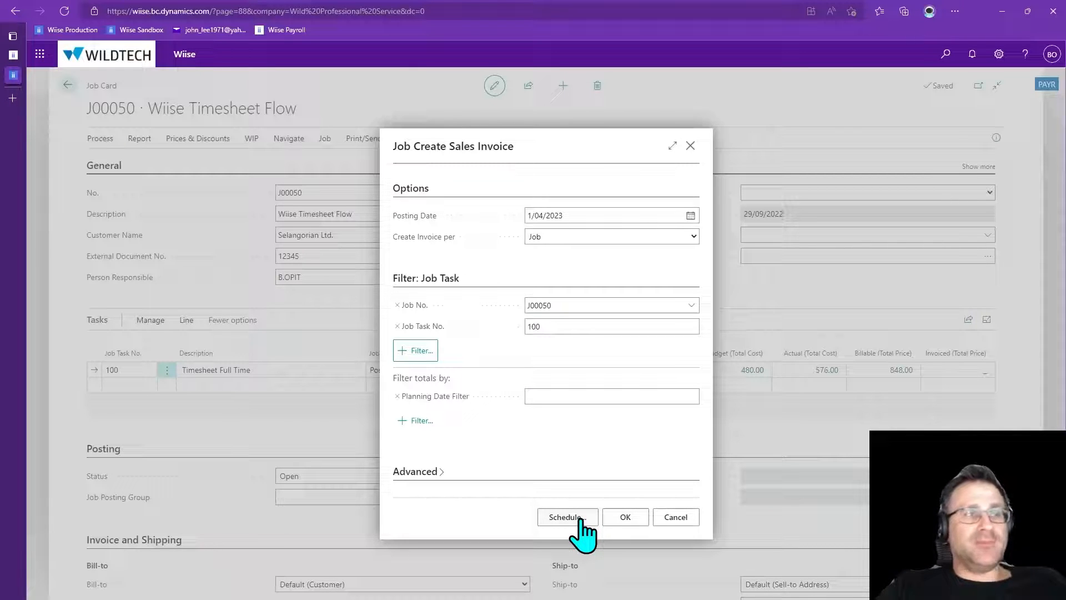
left_click(639, 518)
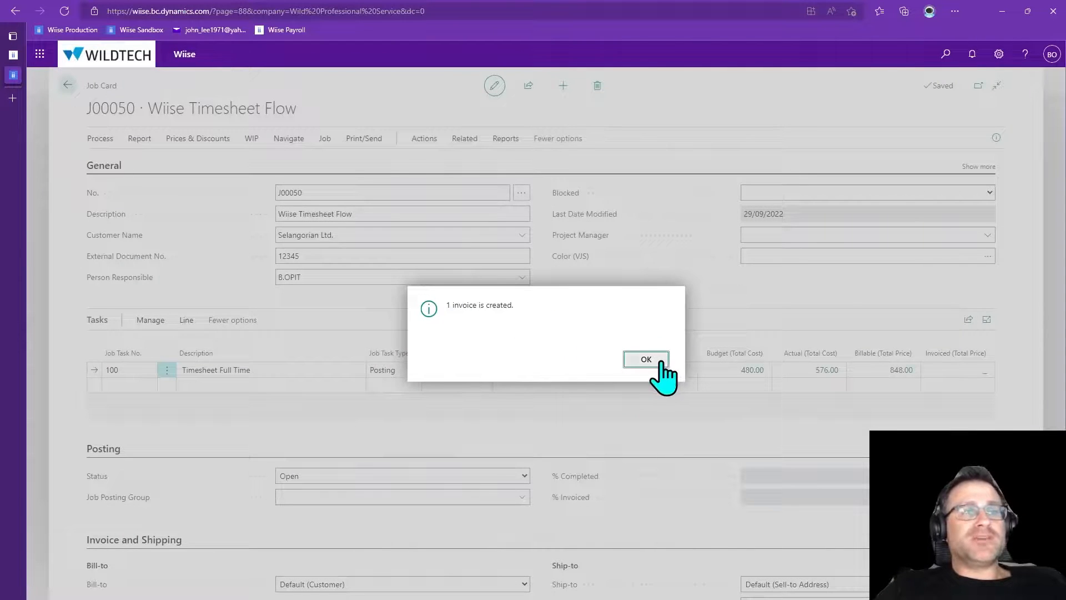
left_click(655, 361)
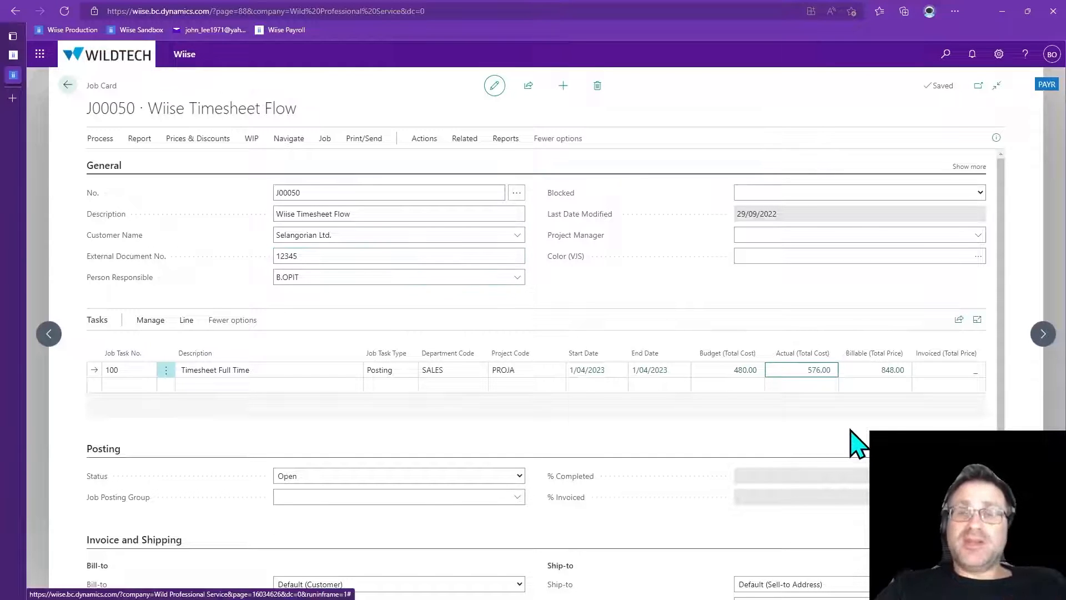
Open the job's sales invoice 1005 from its job invoices to review its lines, then exit back to the home page
left_click(290, 142)
left_click(236, 162)
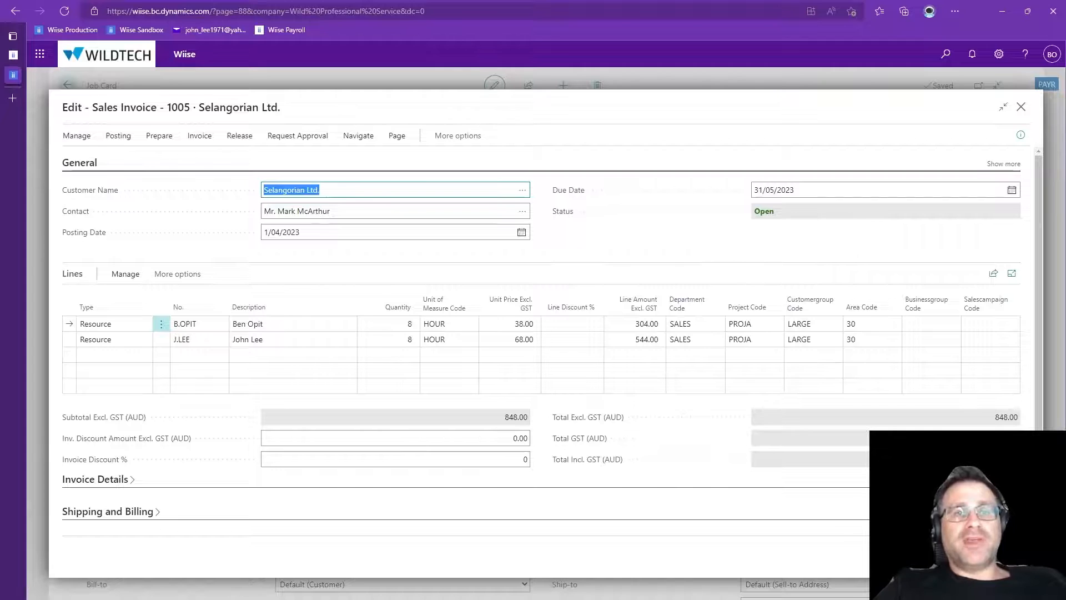
key("Escape")
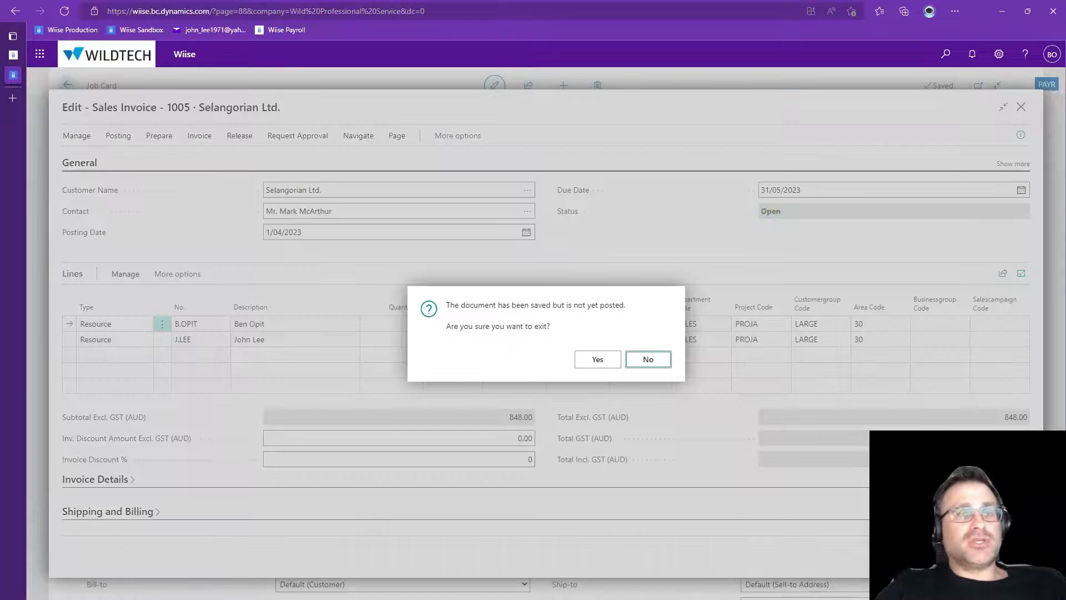
left_click(593, 359)
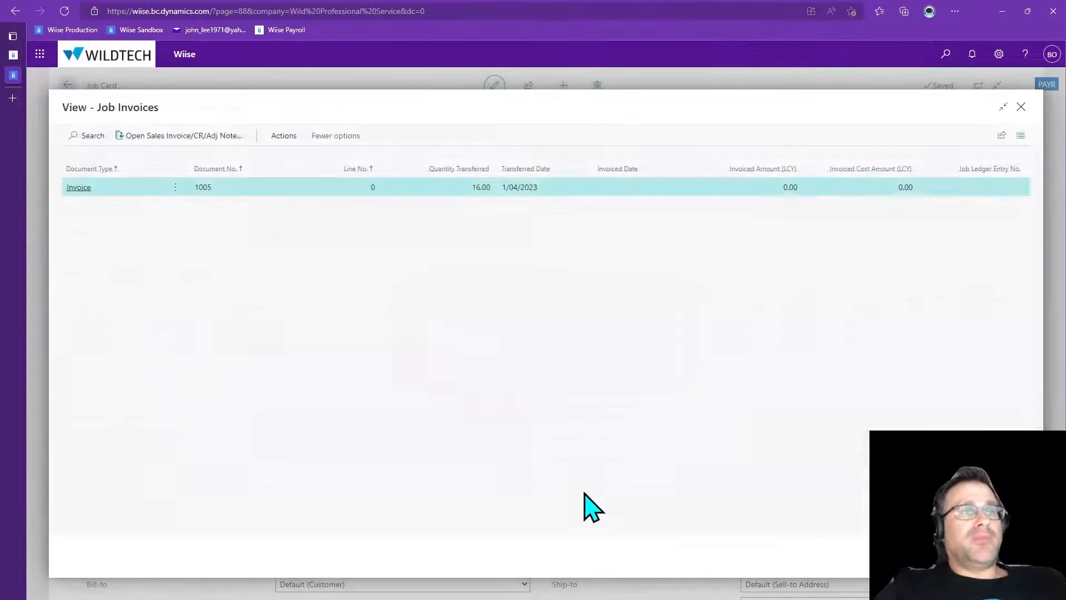
key("Escape")
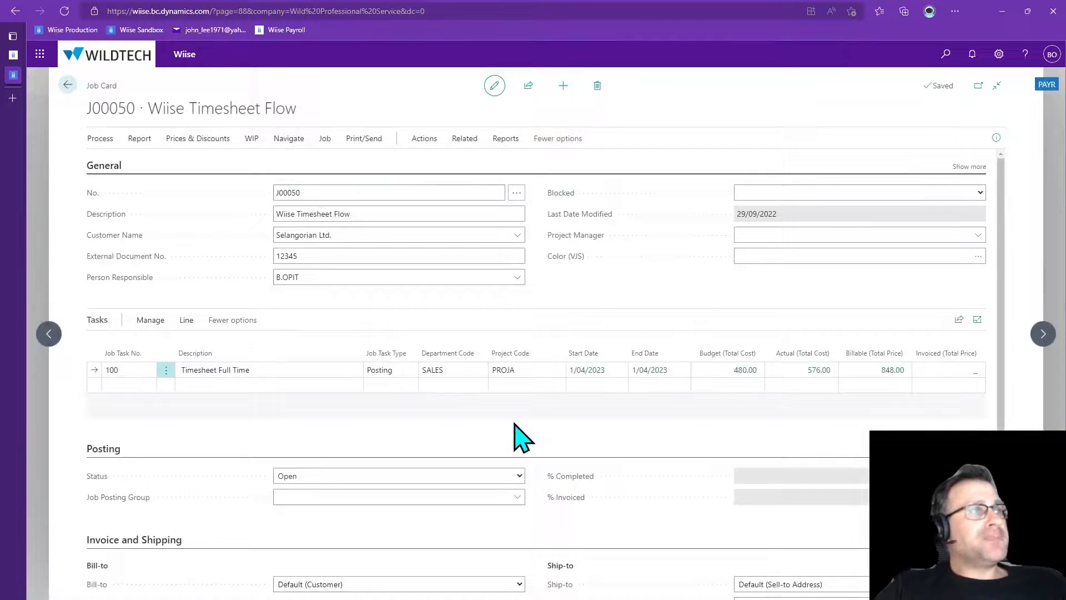
key("Escape")
key("Escape")
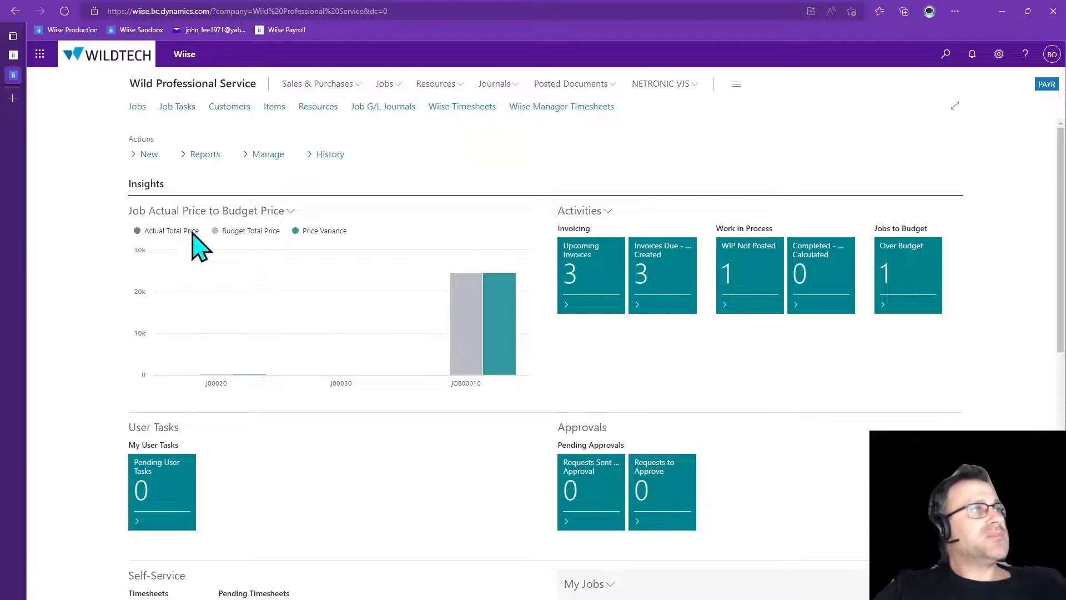
Switch to the payroll tab and open the Level 3 employee's pay run default settings from the employee list
left_click(13, 55)
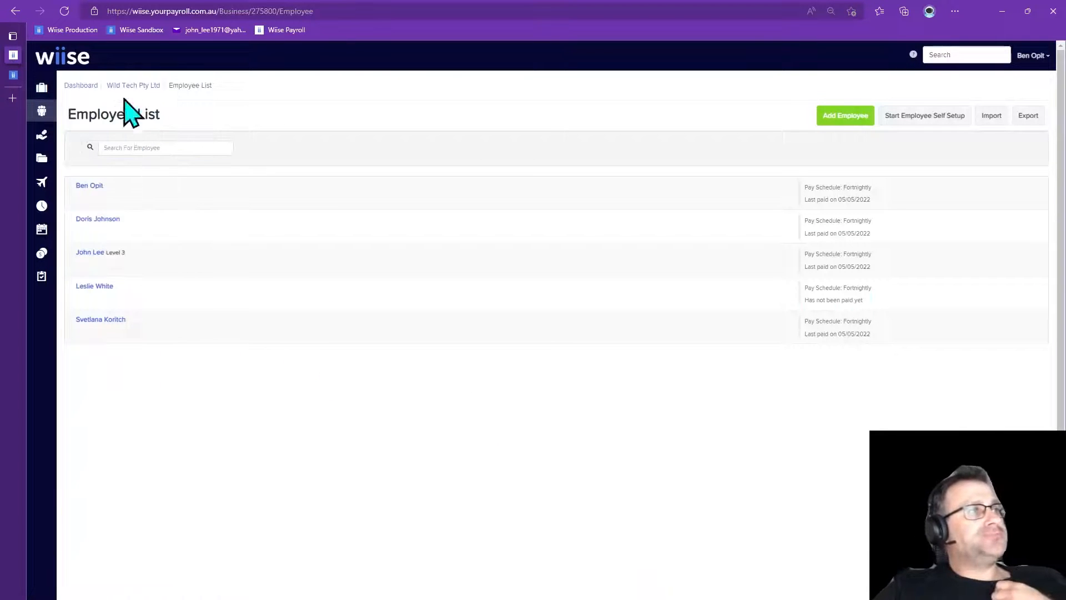
left_click(127, 85)
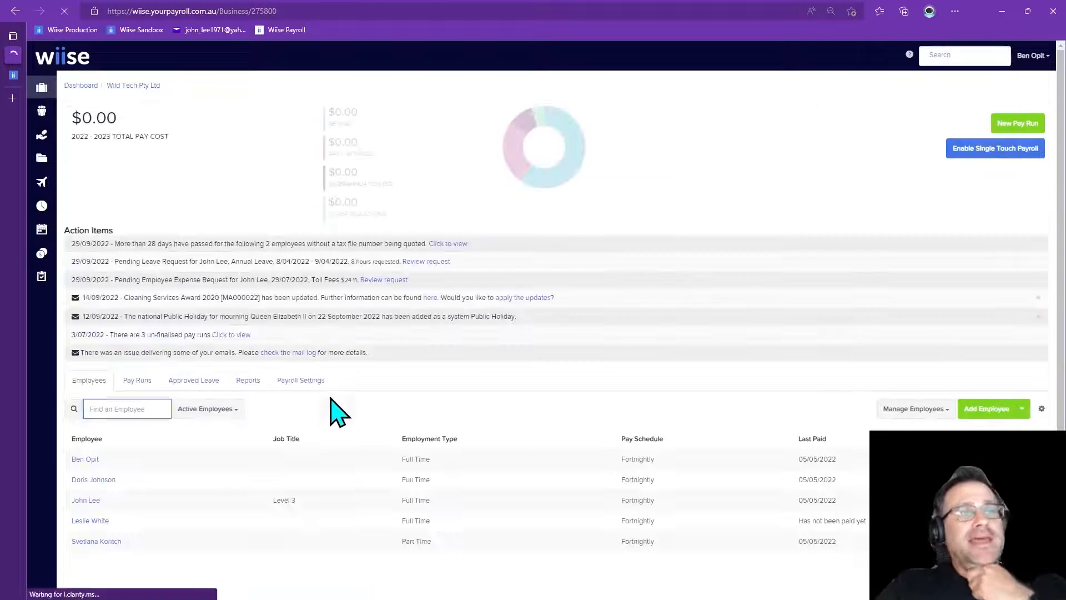
mouse_move(42, 114)
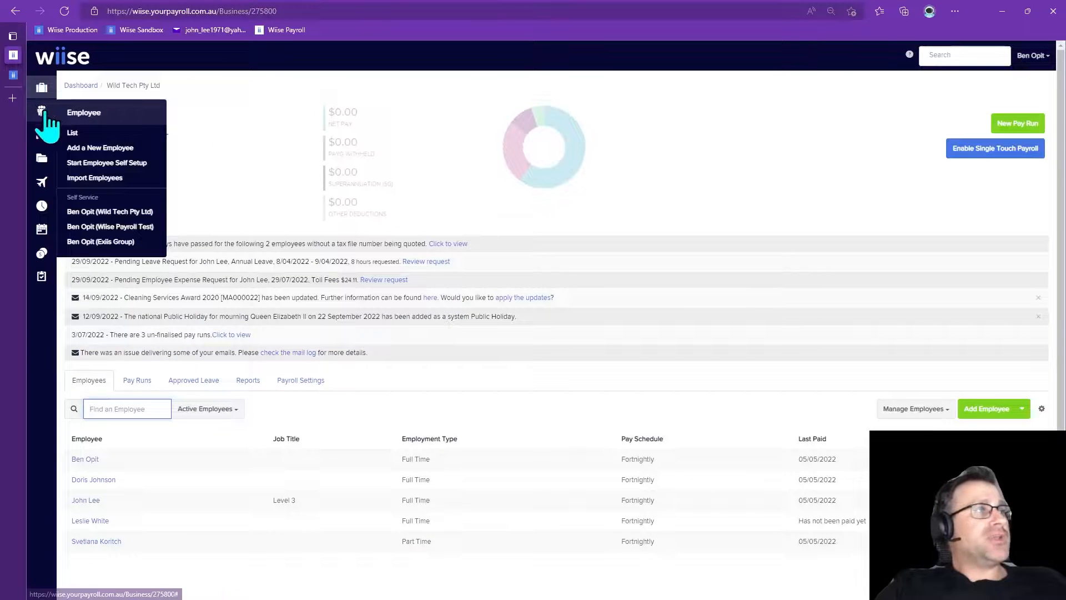
left_click(79, 134)
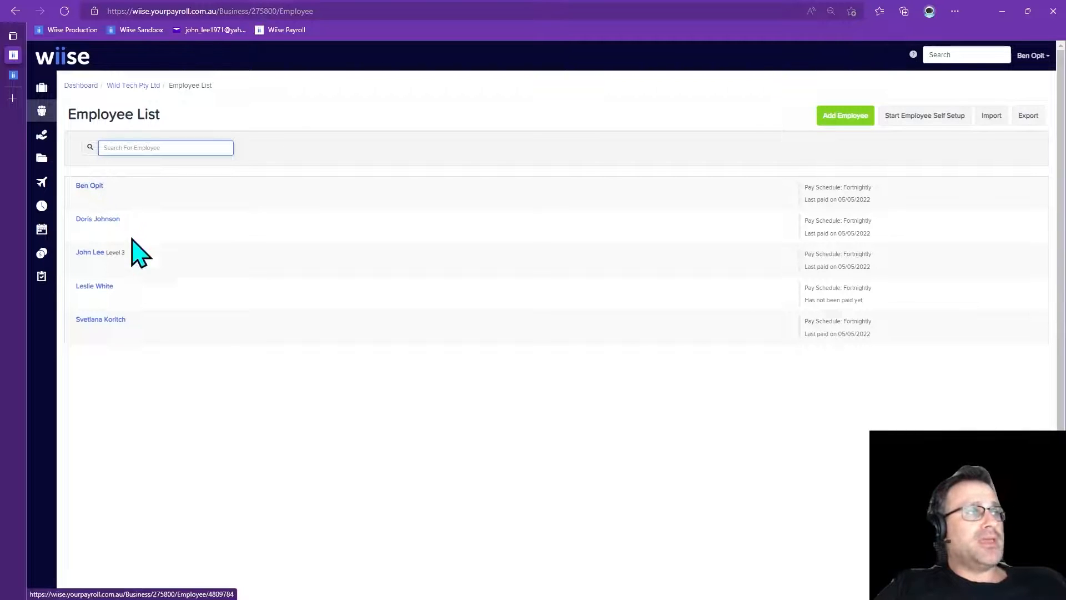
left_click(93, 253)
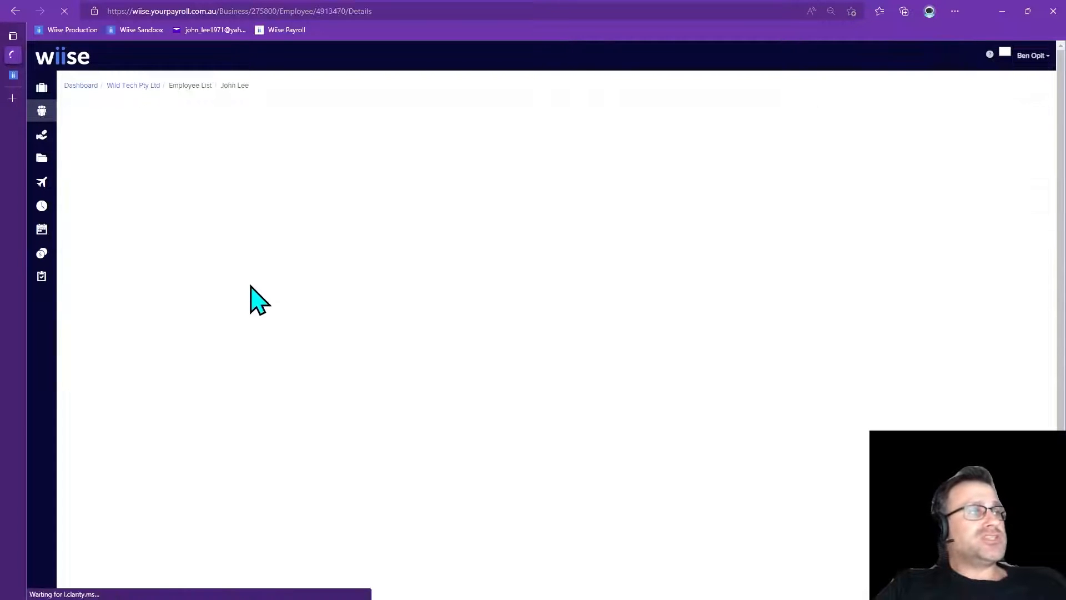
left_click(125, 190)
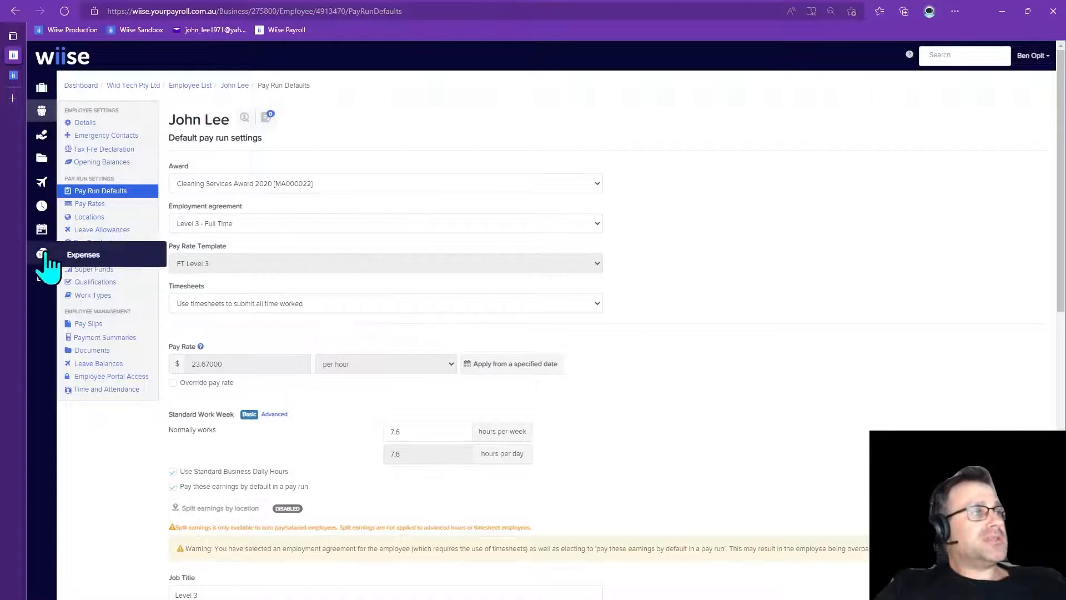
Open timesheet approval, filter status Any for the fortnight ending 27 Mar 2023, and approve both submitted timesheets
mouse_move(40, 208)
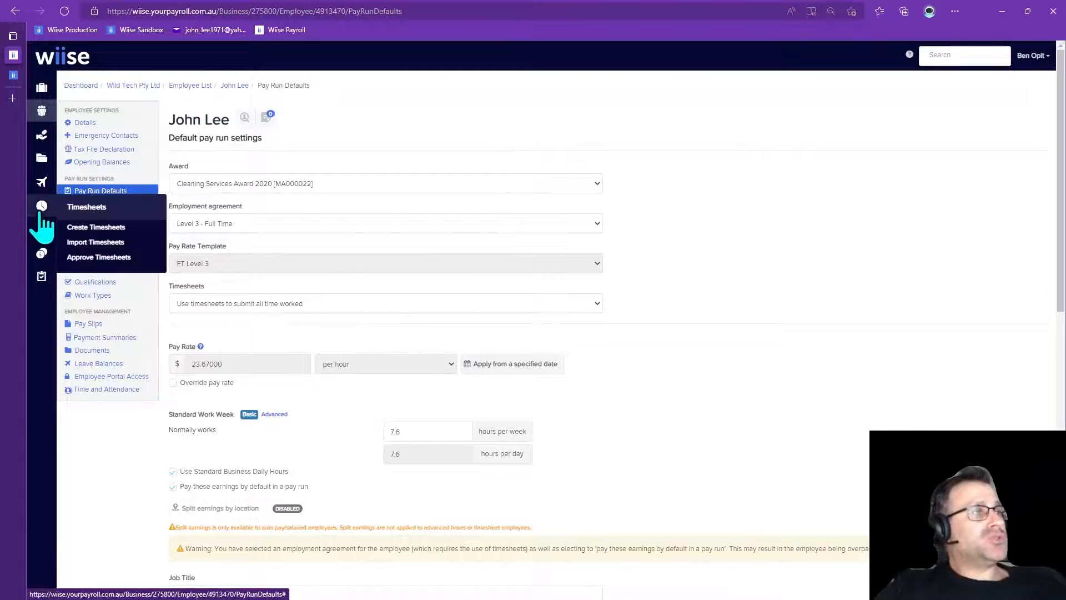
left_click(110, 260)
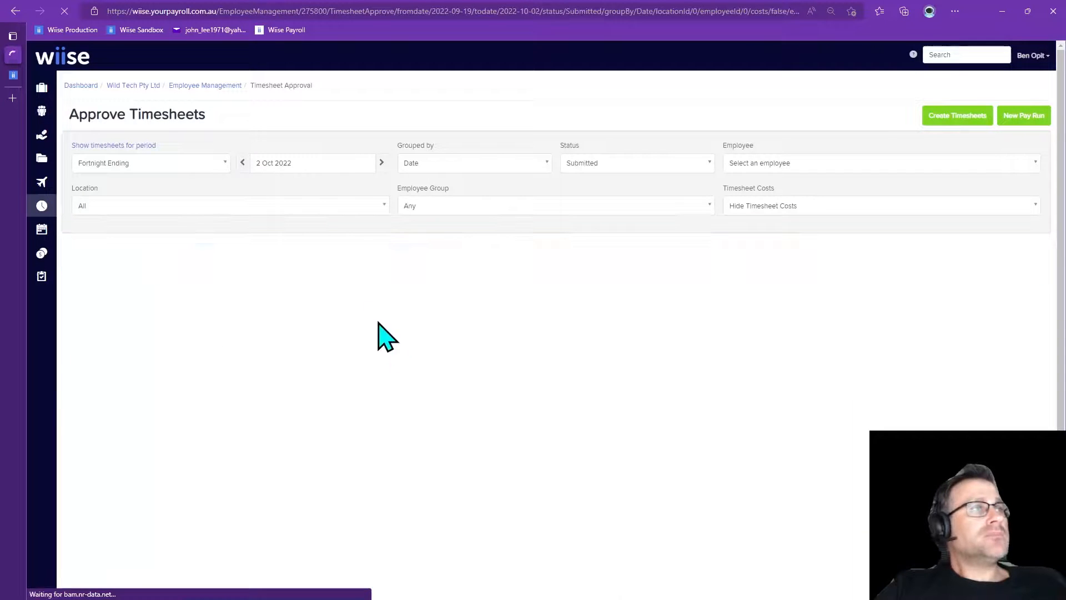
left_click(609, 165)
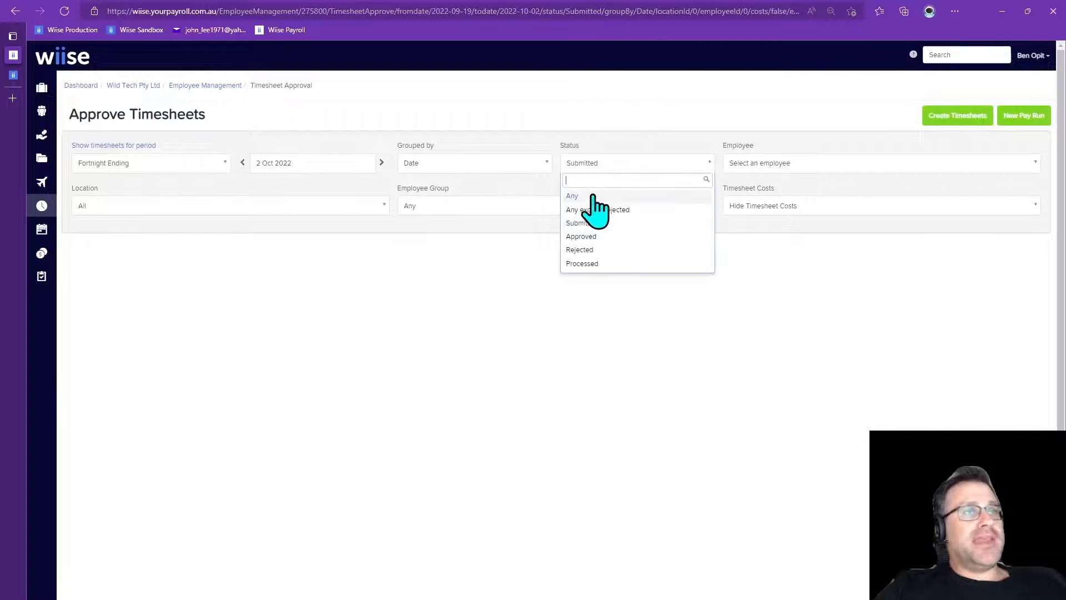
left_click(596, 197)
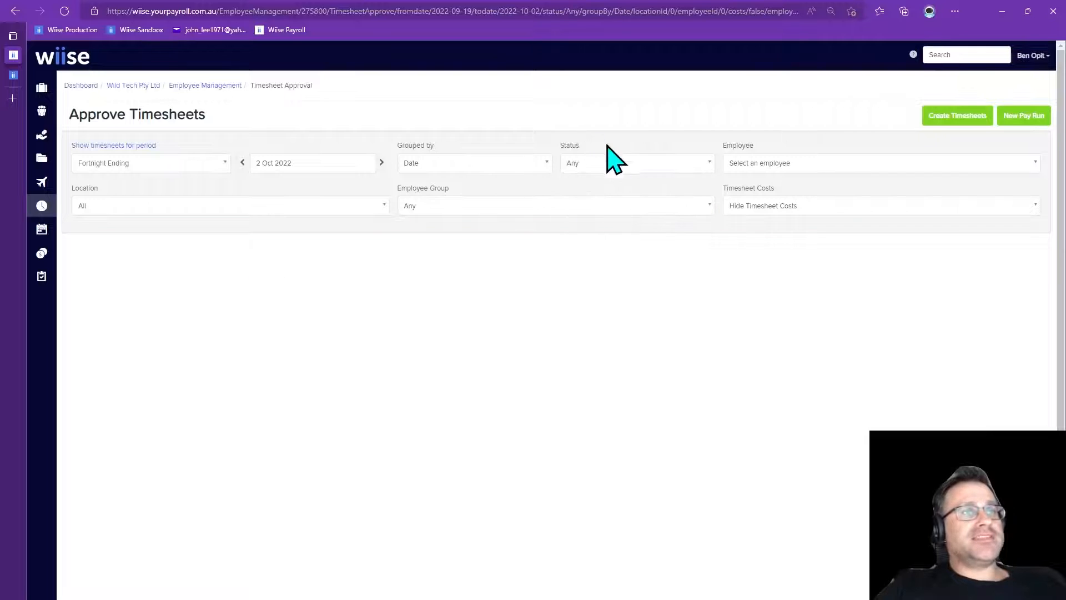
left_click(367, 165)
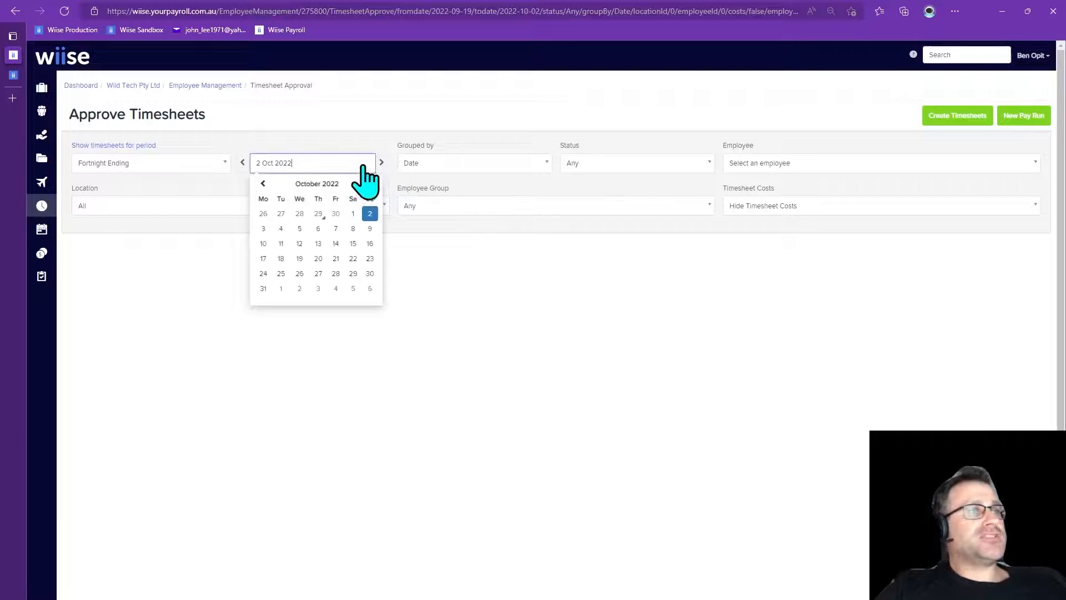
left_click(370, 184)
left_click(371, 184)
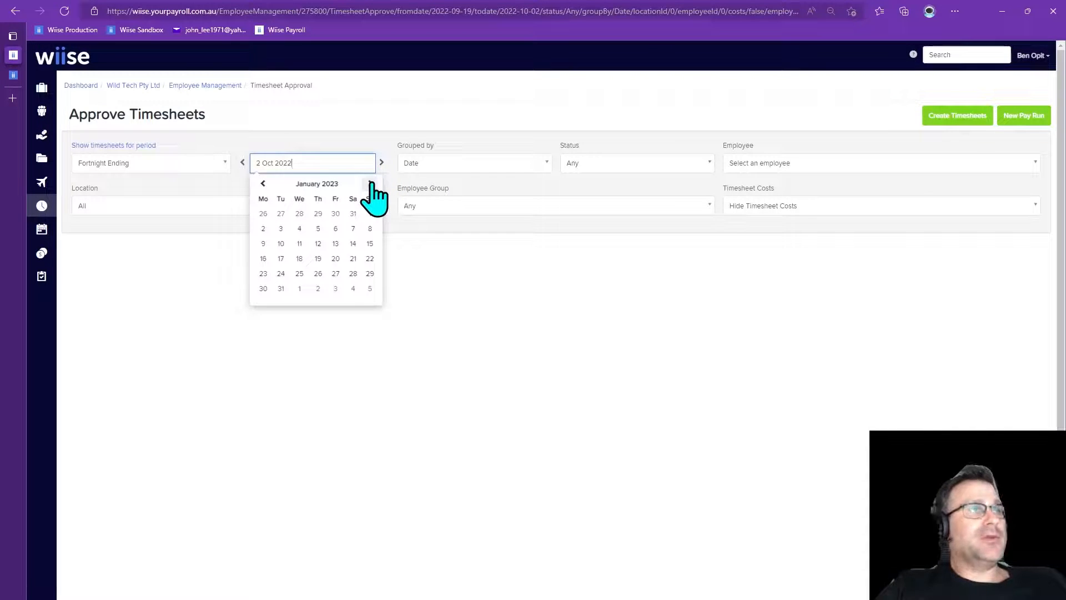
left_click(371, 184)
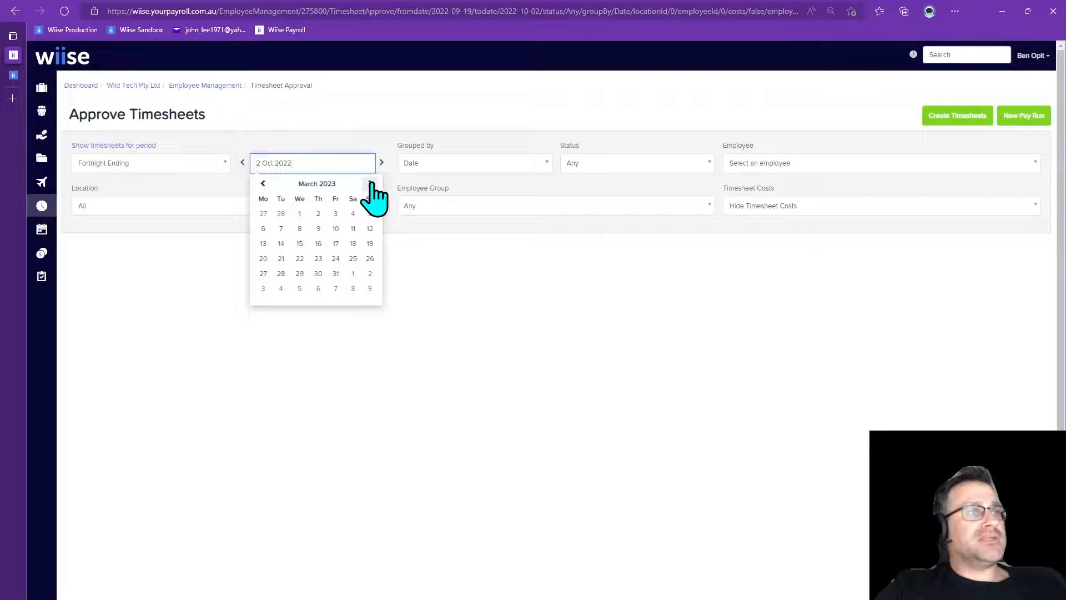
left_click(263, 274)
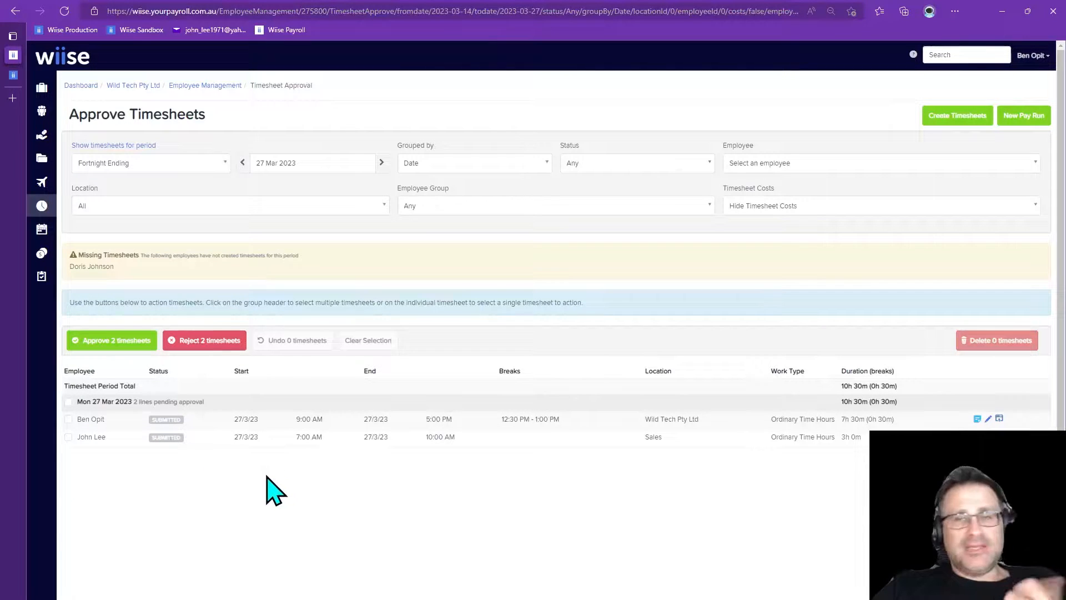
left_click(116, 344)
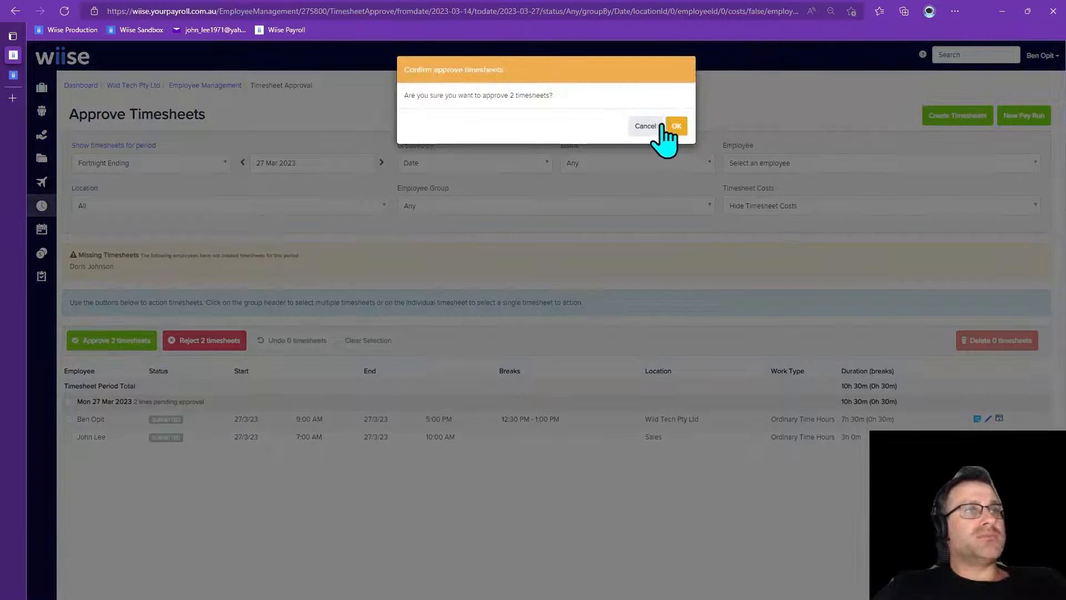
left_click(677, 127)
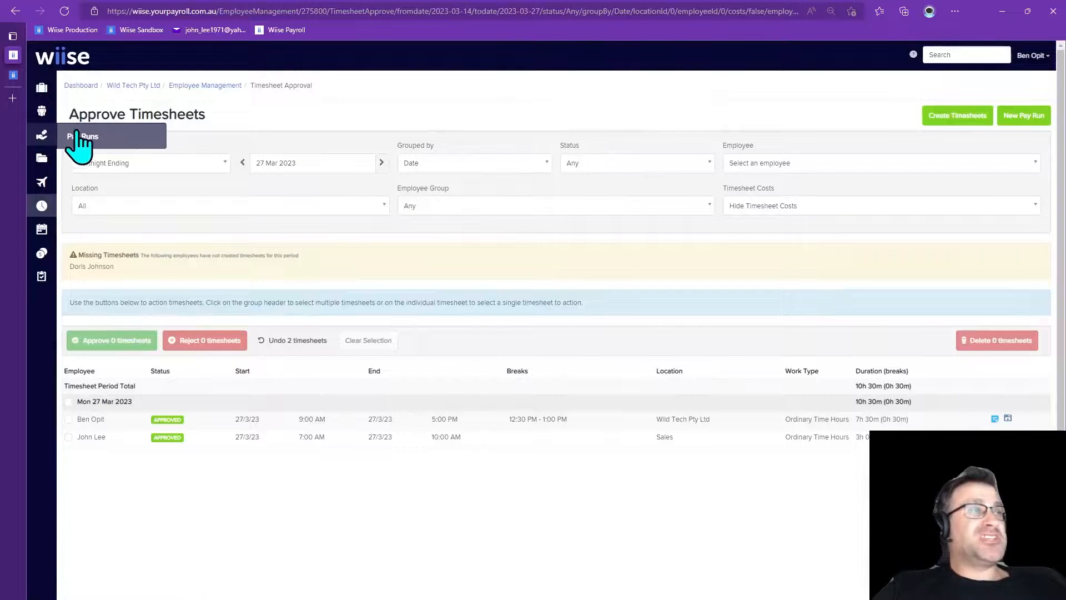
Create a new fortnightly pay run with period ending 27/03/2023, importing timesheets for this pay period
left_click(79, 144)
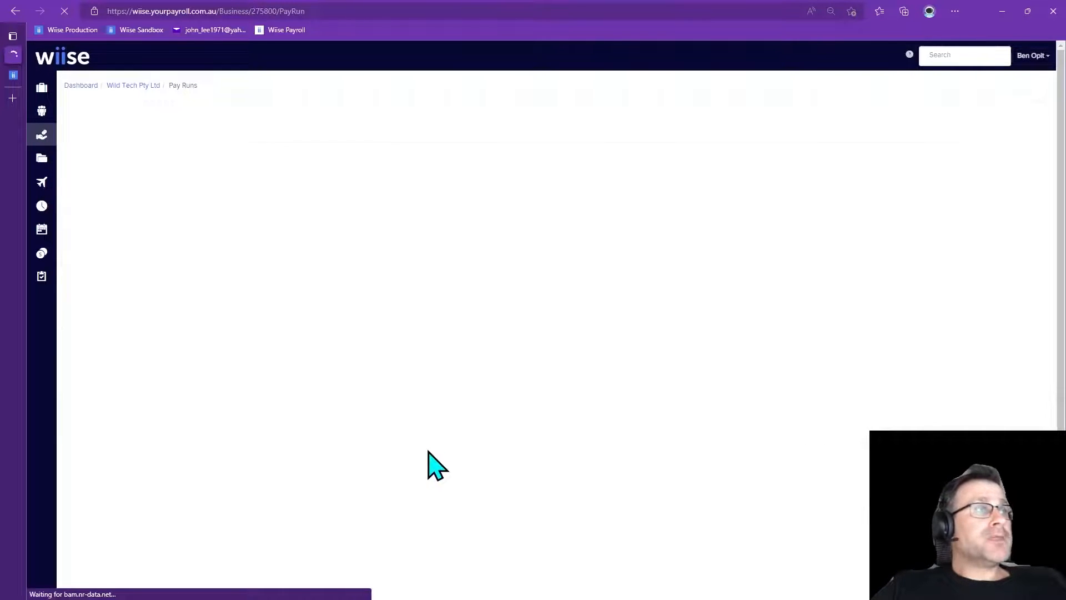
left_click(1025, 115)
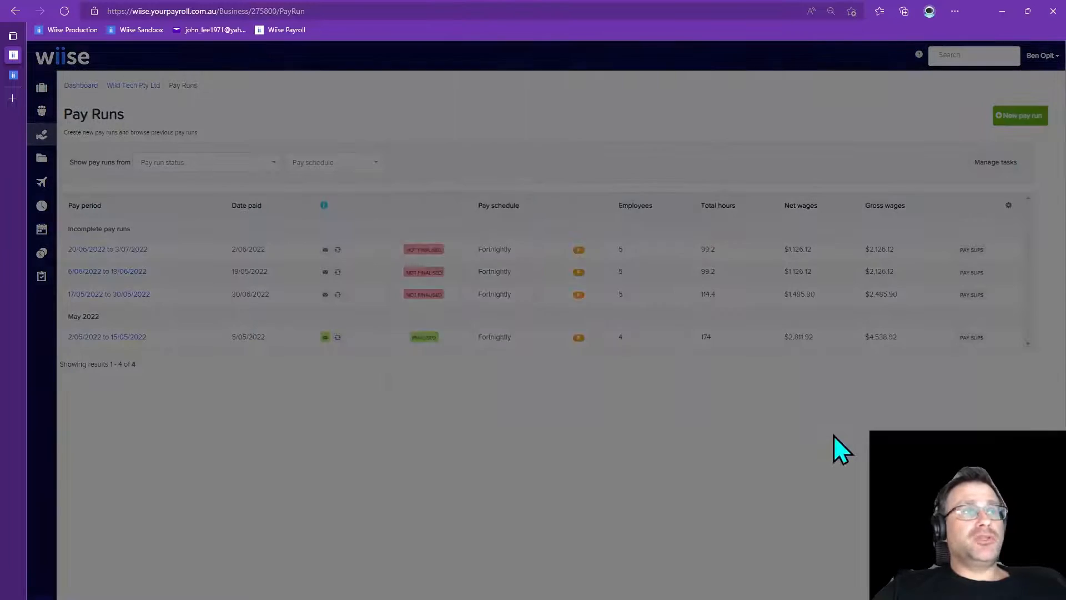
left_click(670, 155)
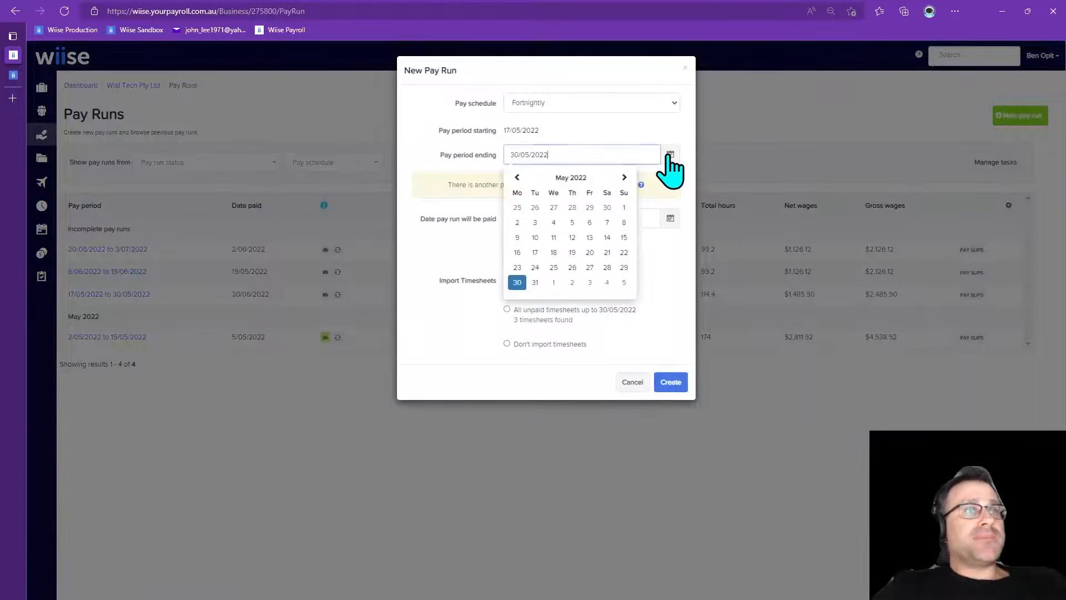
left_click(625, 177)
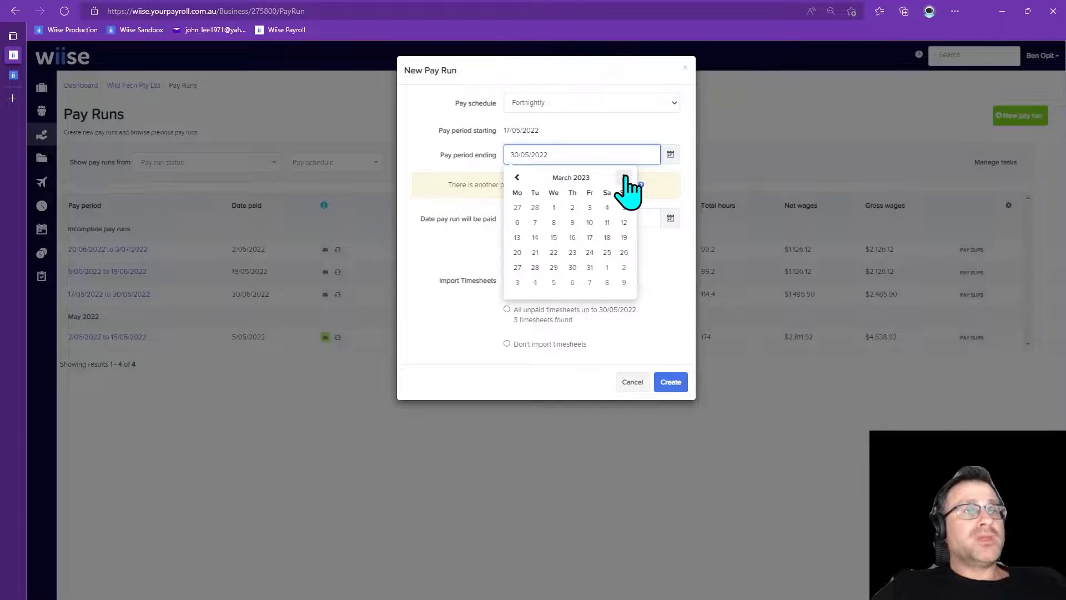
left_click(517, 268)
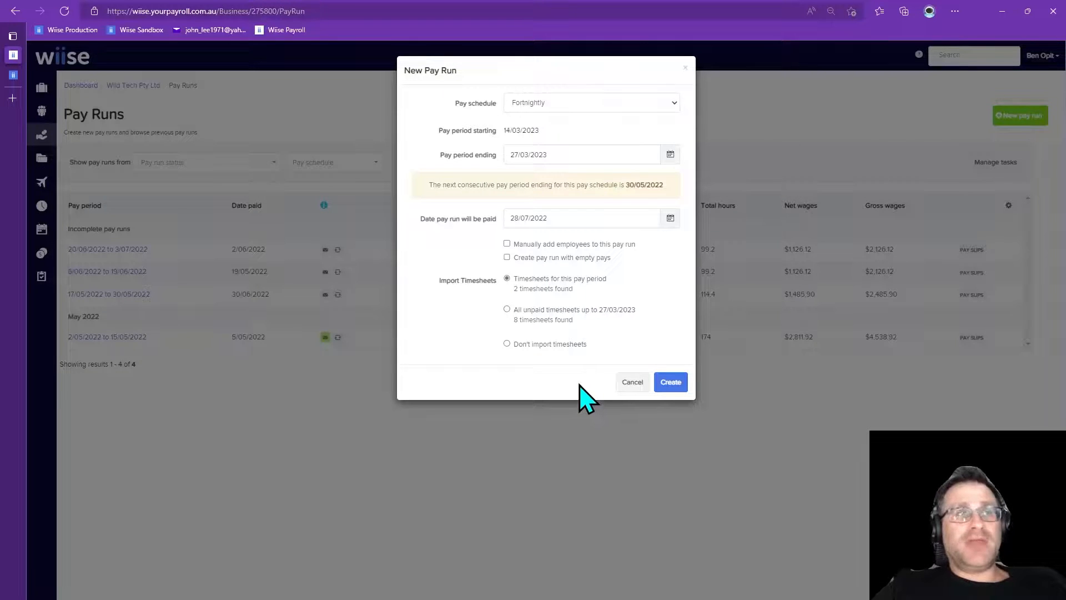
left_click(671, 383)
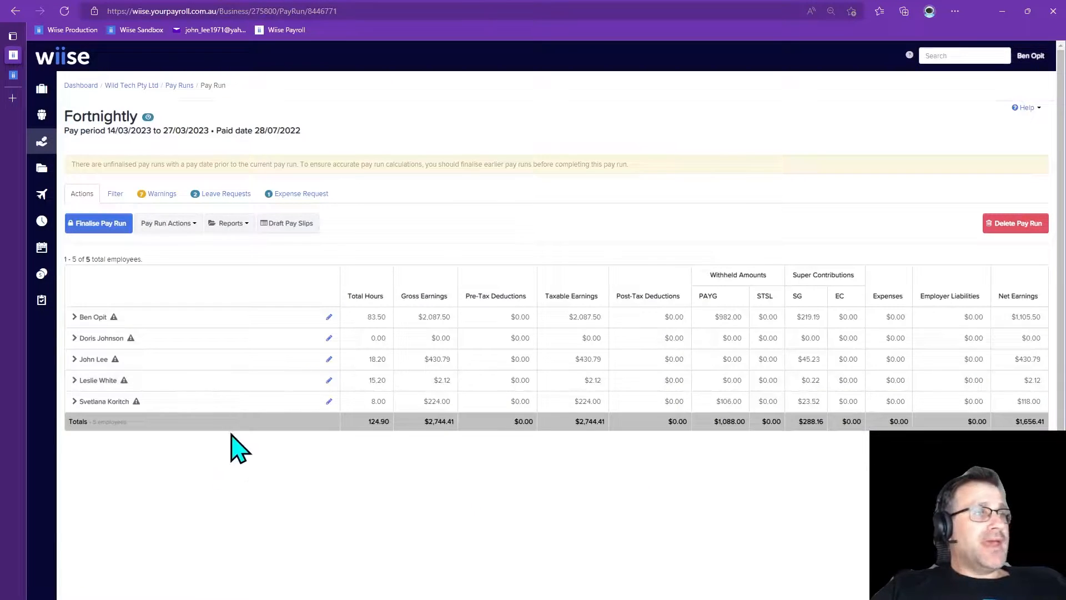
left_click(86, 316)
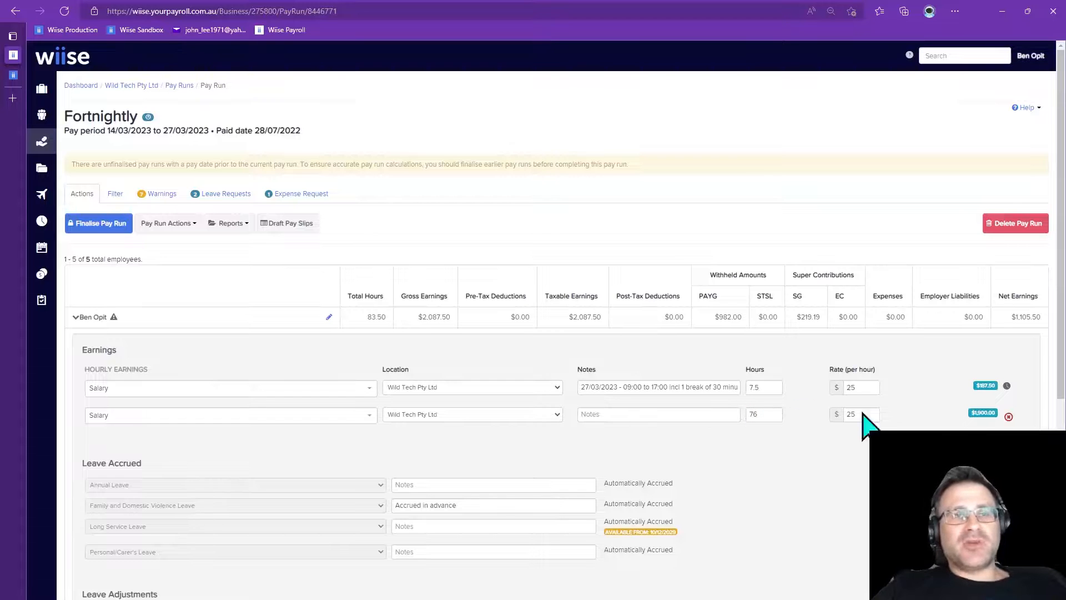
left_click(1009, 417)
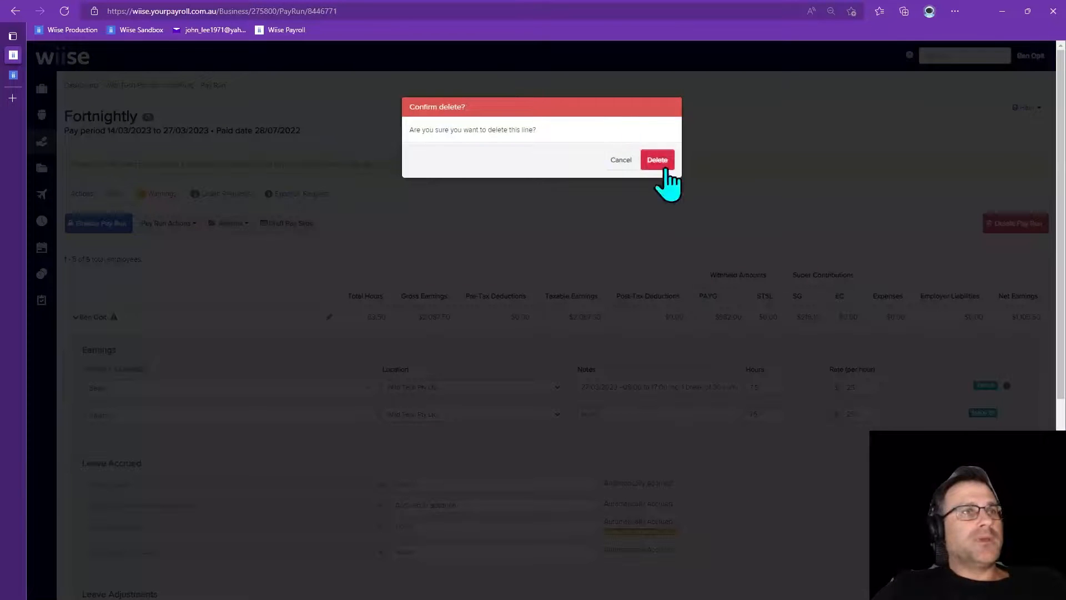
left_click(657, 160)
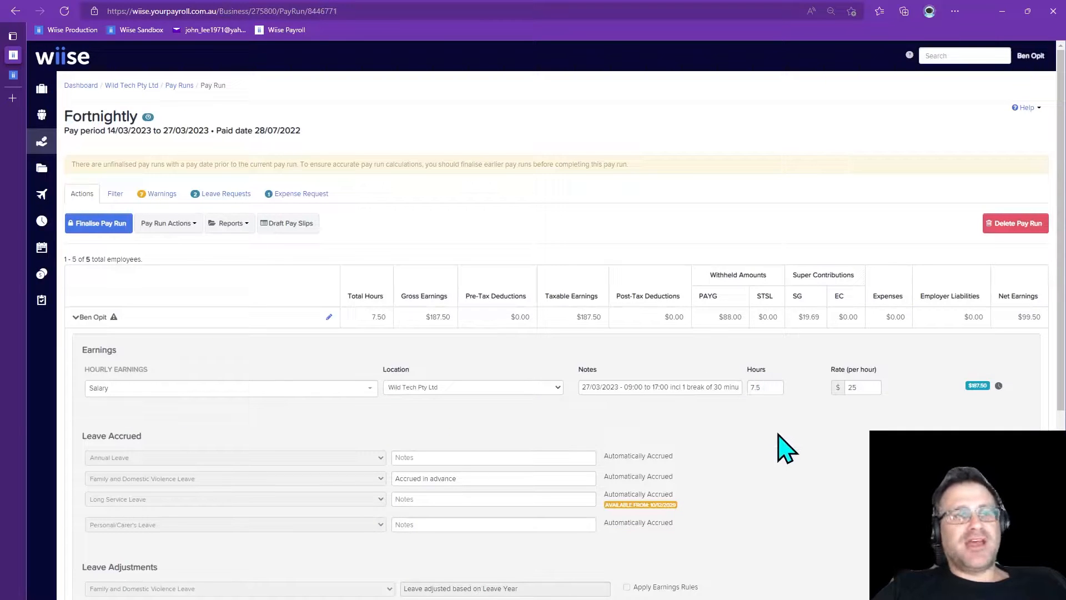
scroll(791, 436, "down", 5)
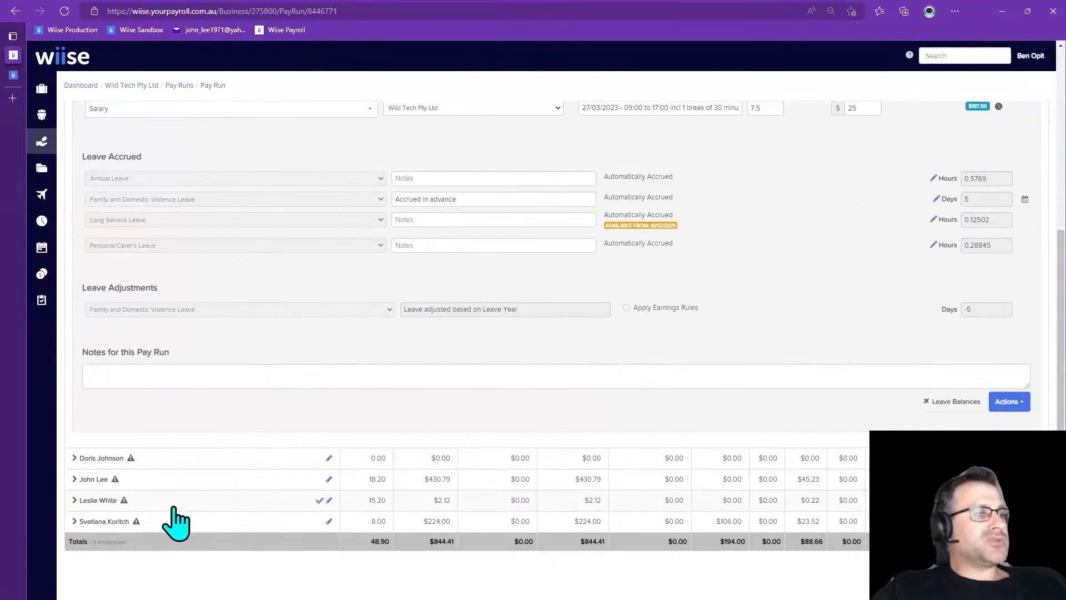
left_click(74, 478)
scroll(174, 490, "down", 4)
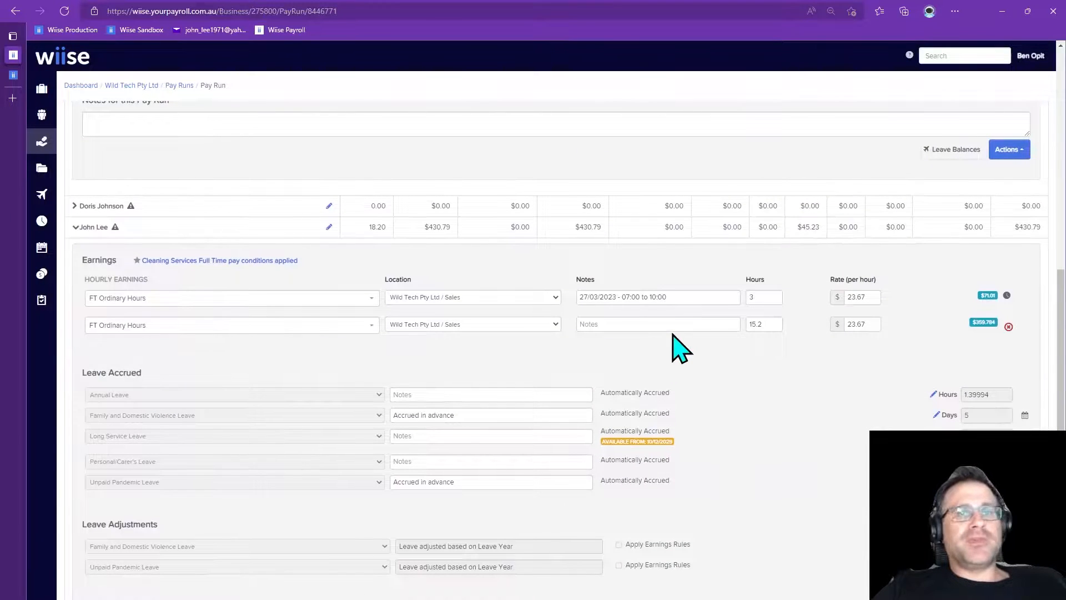
scroll(714, 369, "up", 10)
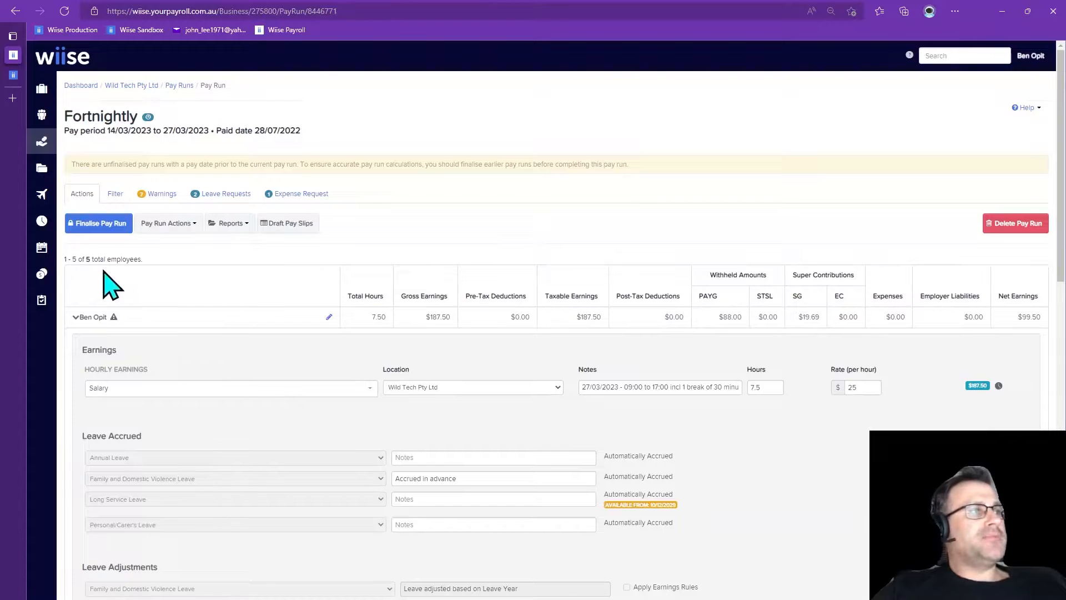
Review the pay run's warnings, leave requests and expense requests
left_click(157, 194)
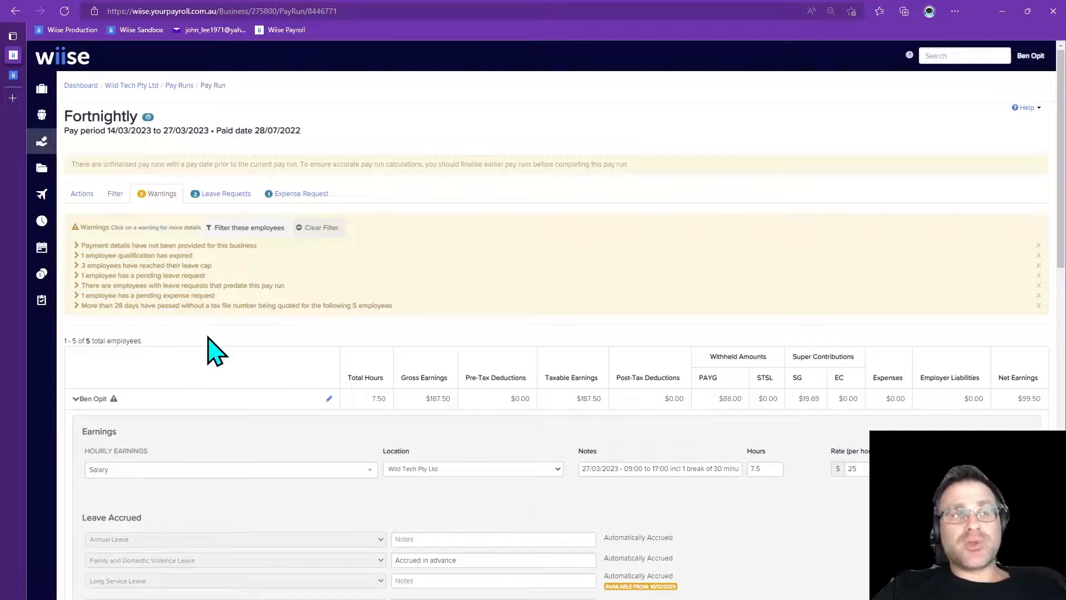
left_click(221, 194)
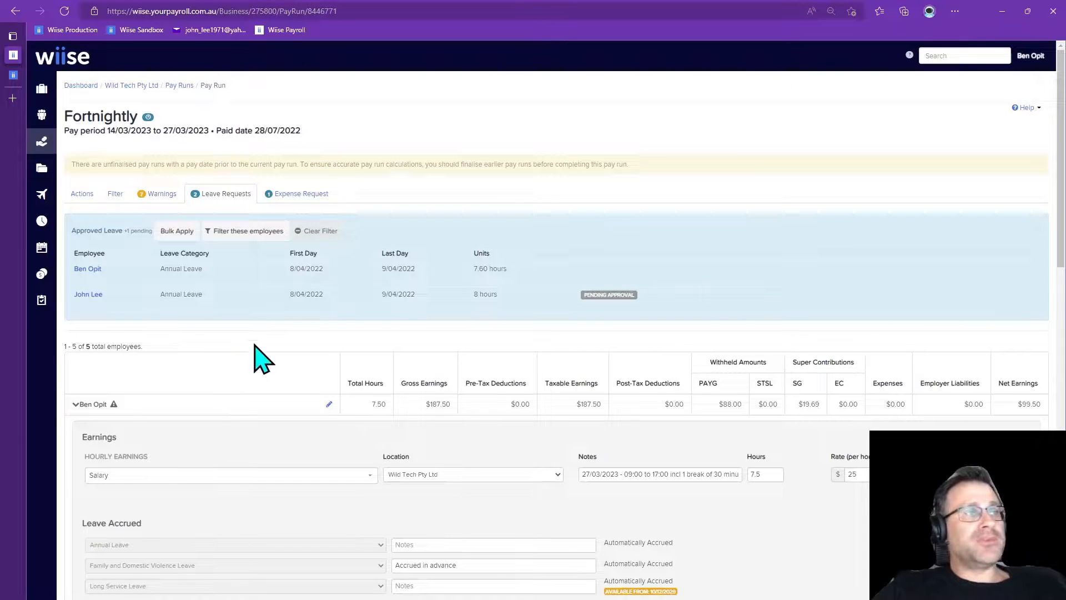
left_click(303, 196)
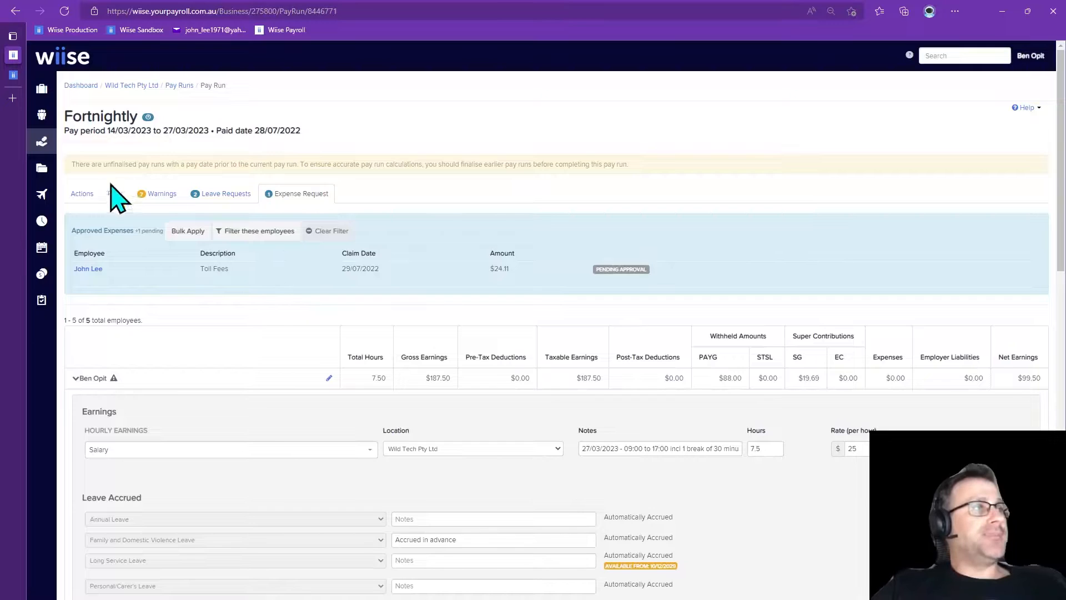
left_click(79, 195)
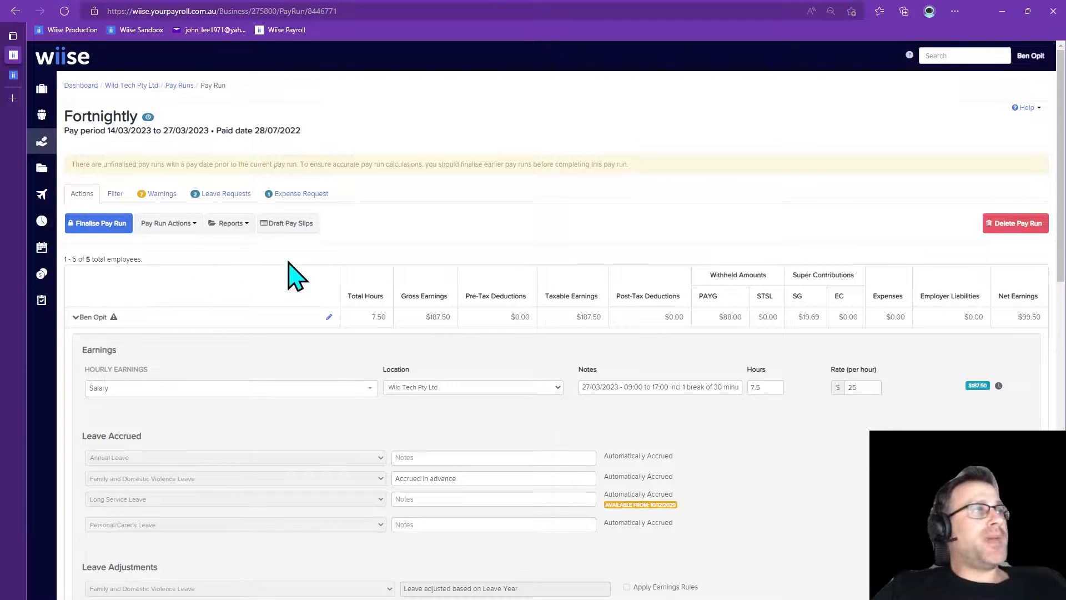
Switch to the Business Central browser tab
left_click(15, 76)
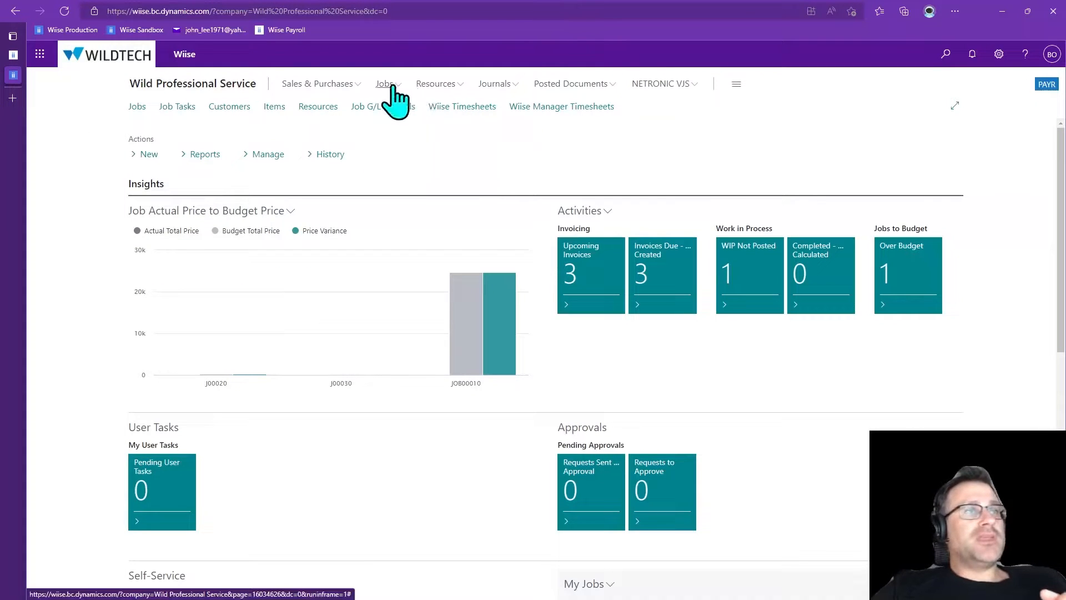
left_click(946, 54)
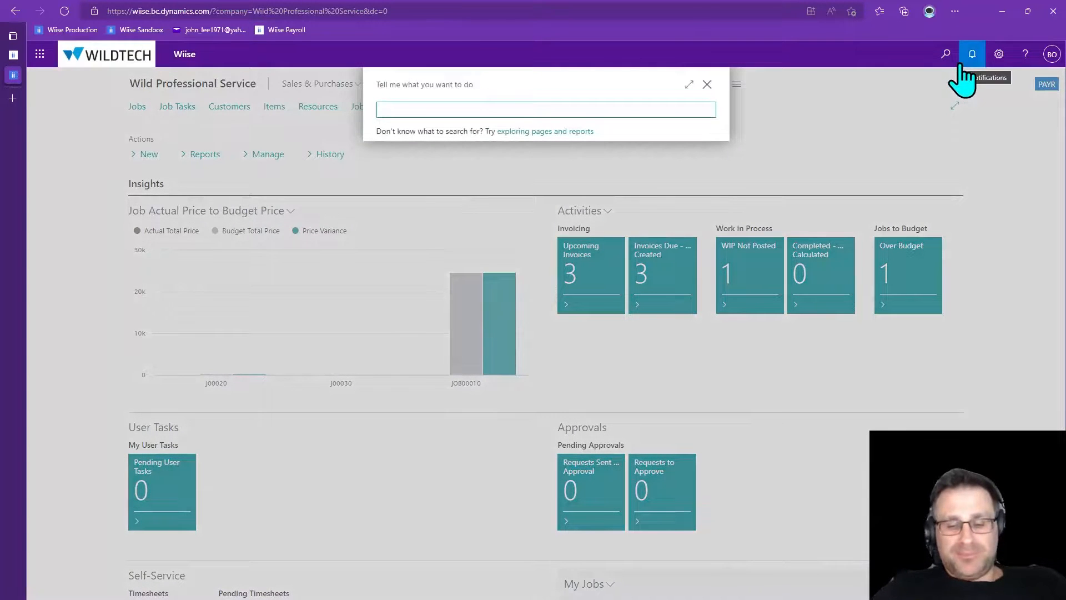
type("p")
key("BackSpace")
key("Escape")
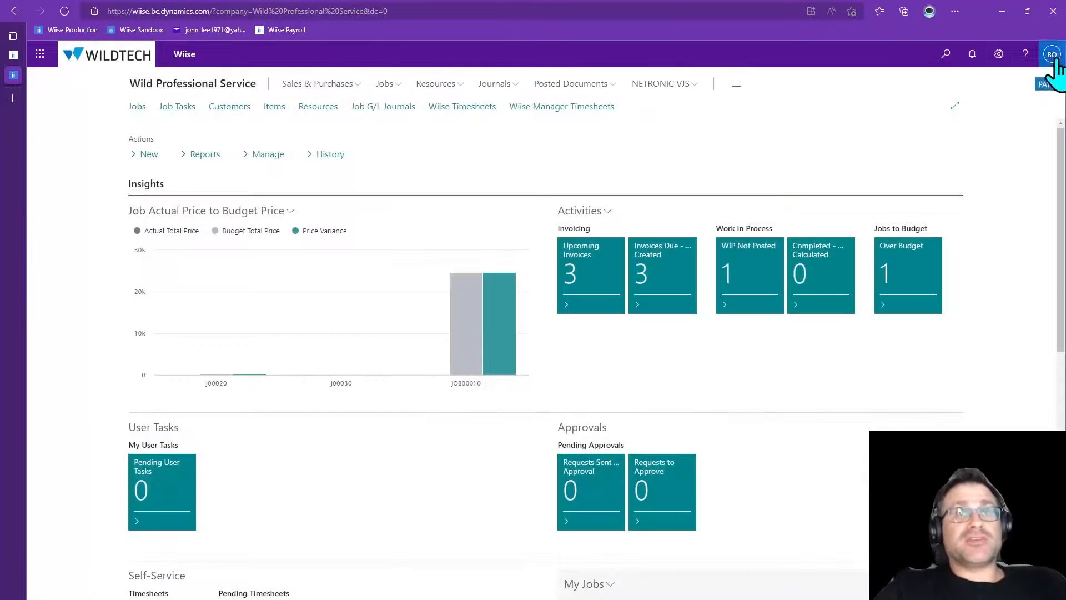
Change the role in My Settings to Accountant
left_click(1001, 57)
left_click(933, 163)
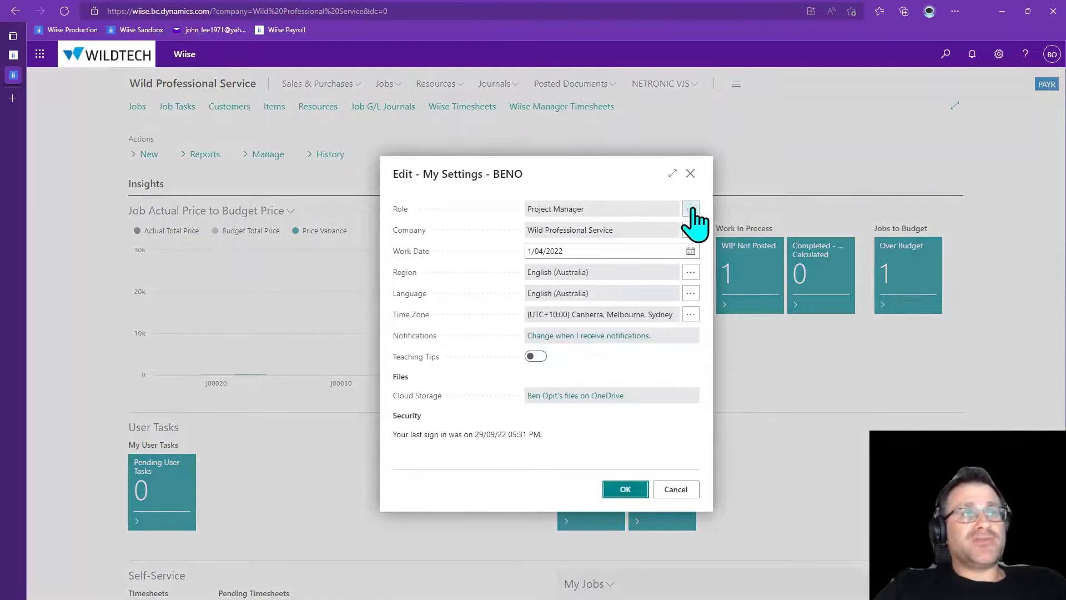
left_click(691, 209)
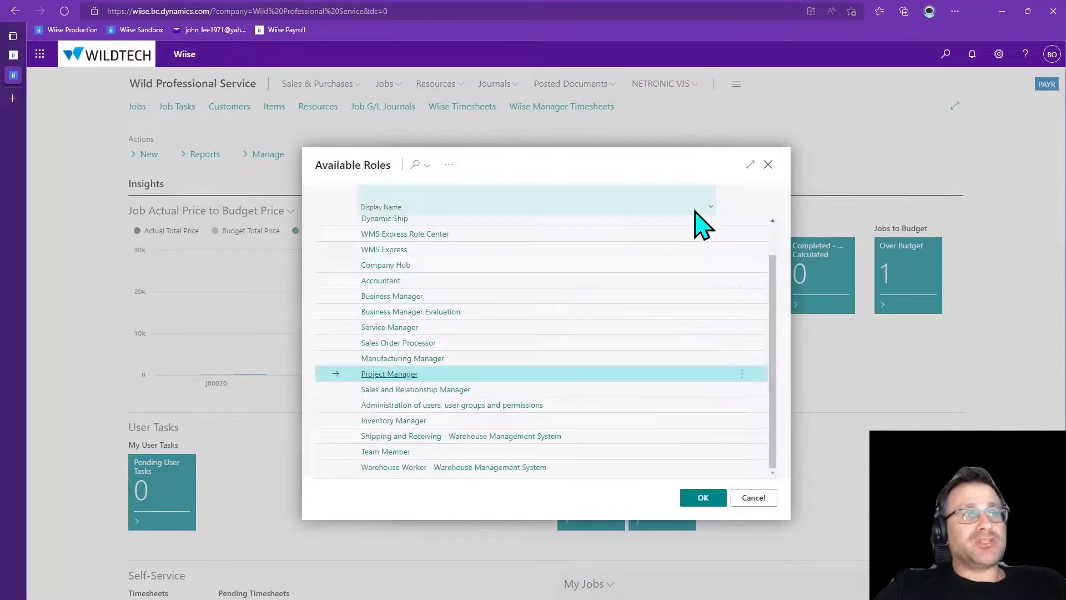
double_click(381, 281)
left_click(642, 491)
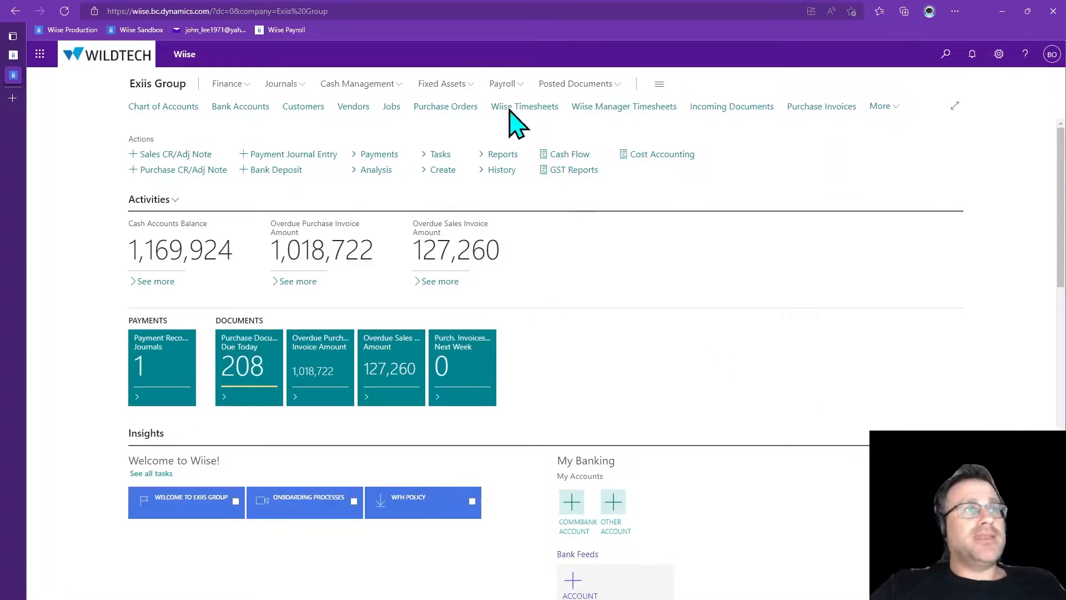
Try to open the Payroll Pay Runs list
left_click(501, 84)
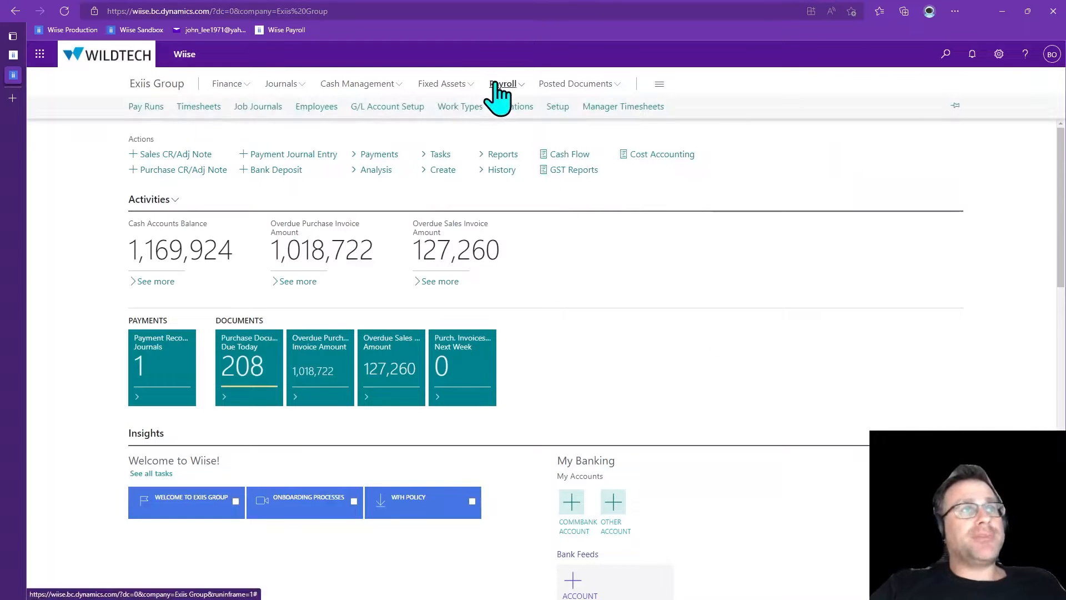
left_click(146, 107)
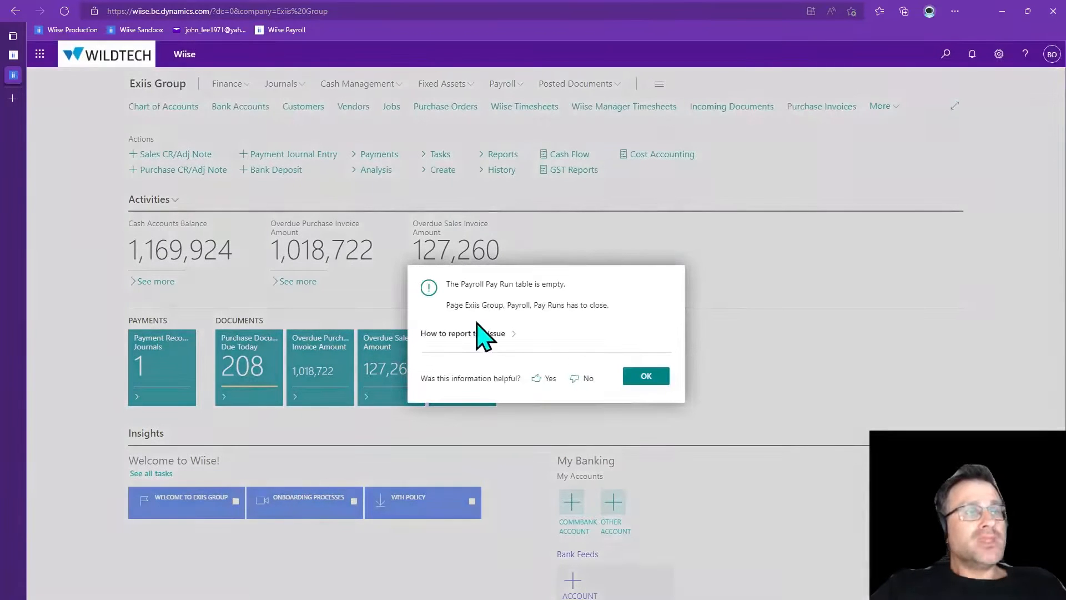
left_click(657, 377)
Switch the company in My Settings to Wild Professional Service
key("alt+t")
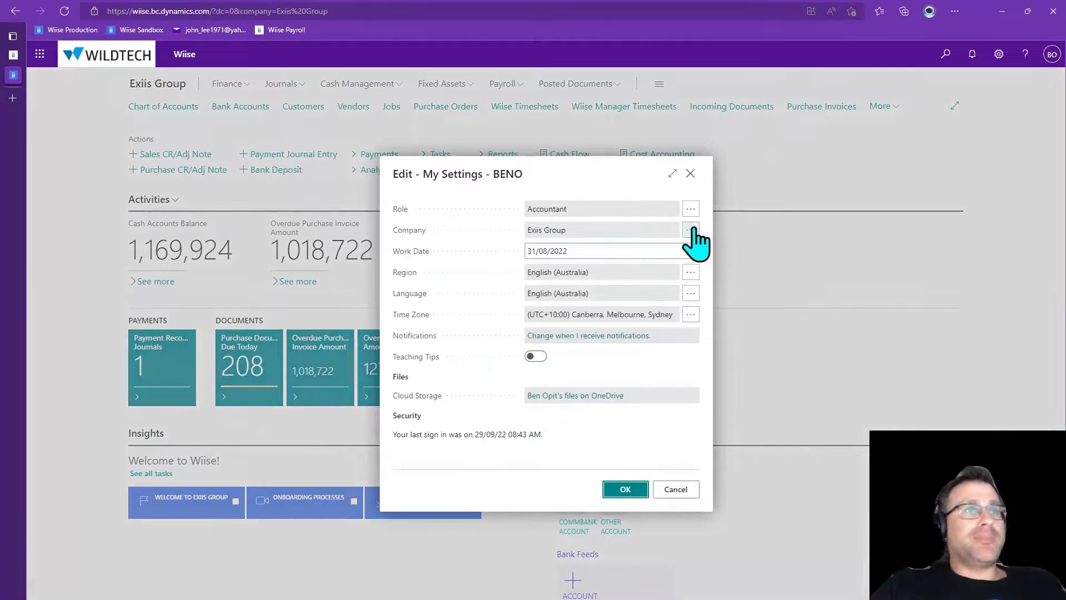
left_click(691, 230)
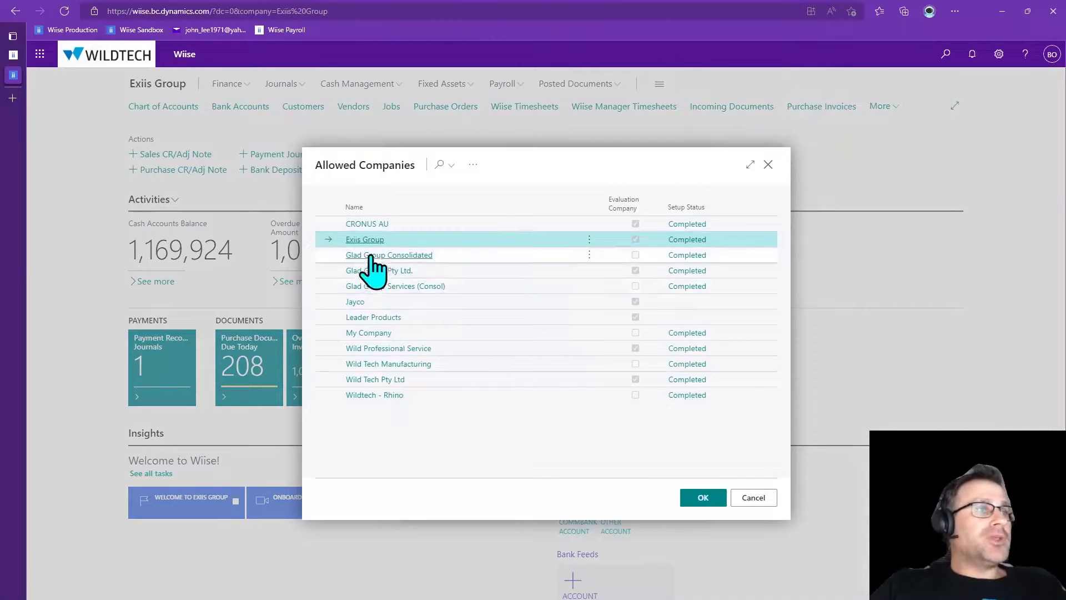
left_click(400, 348)
left_click(627, 488)
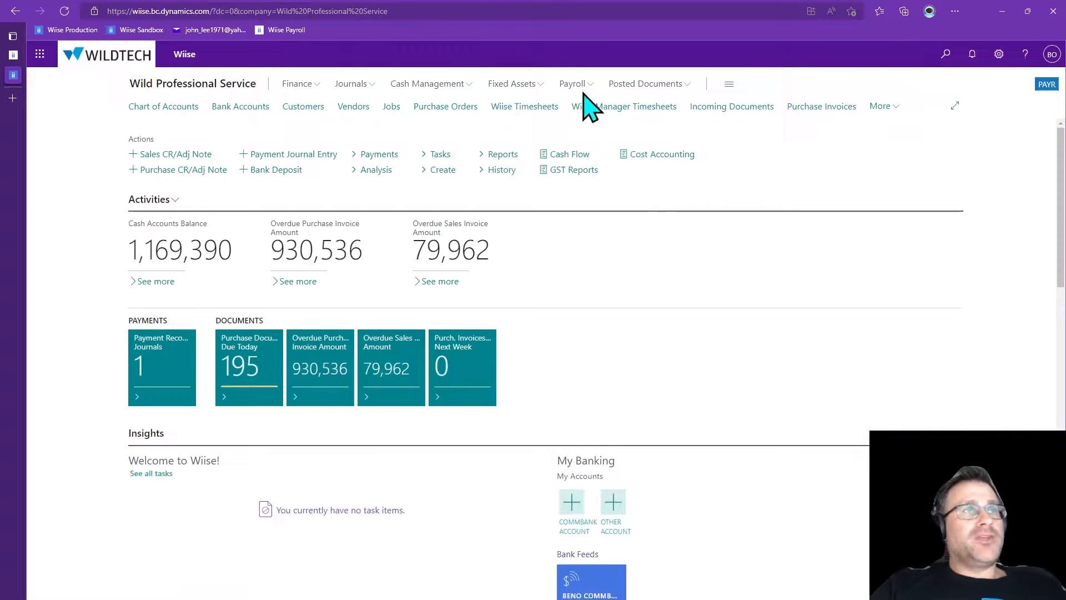
Open Payroll Pay Runs and inspect the pay run 8150497 journal's process and posting actions, then return
left_click(574, 84)
left_click(146, 107)
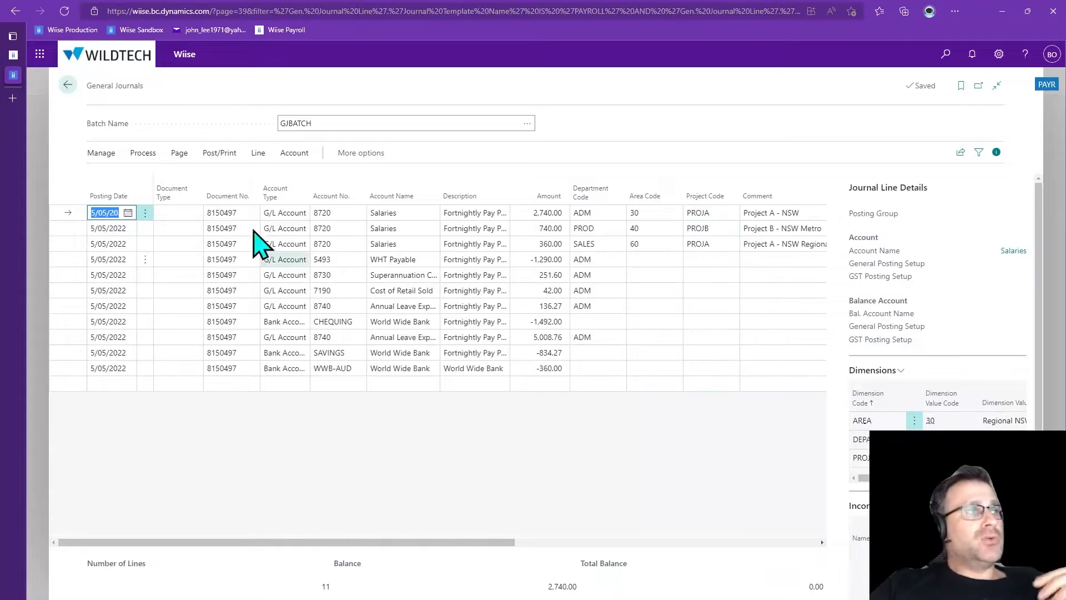
left_click(142, 152)
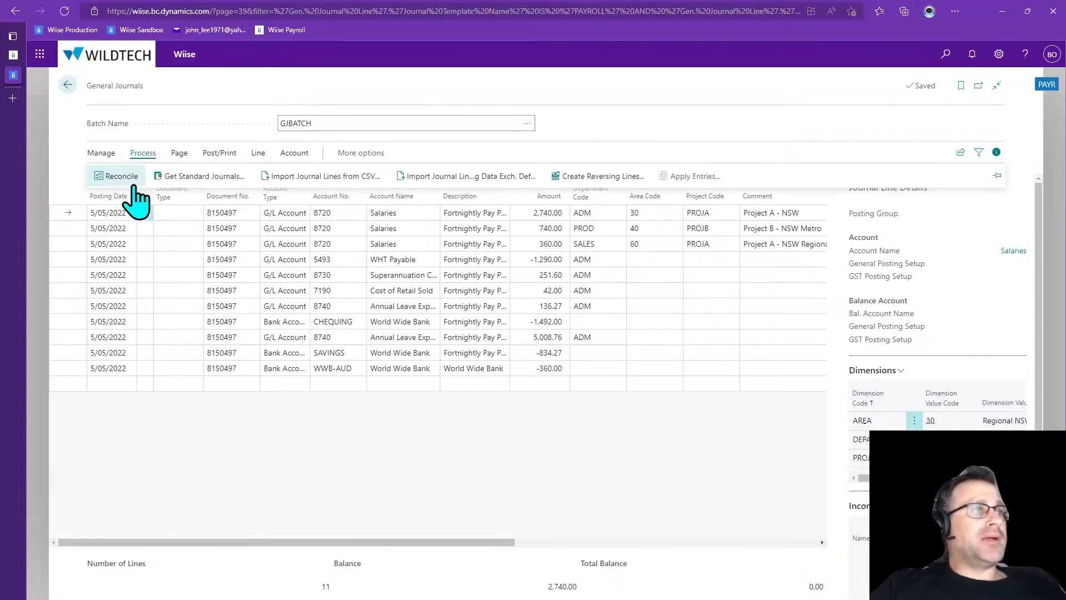
left_click(220, 153)
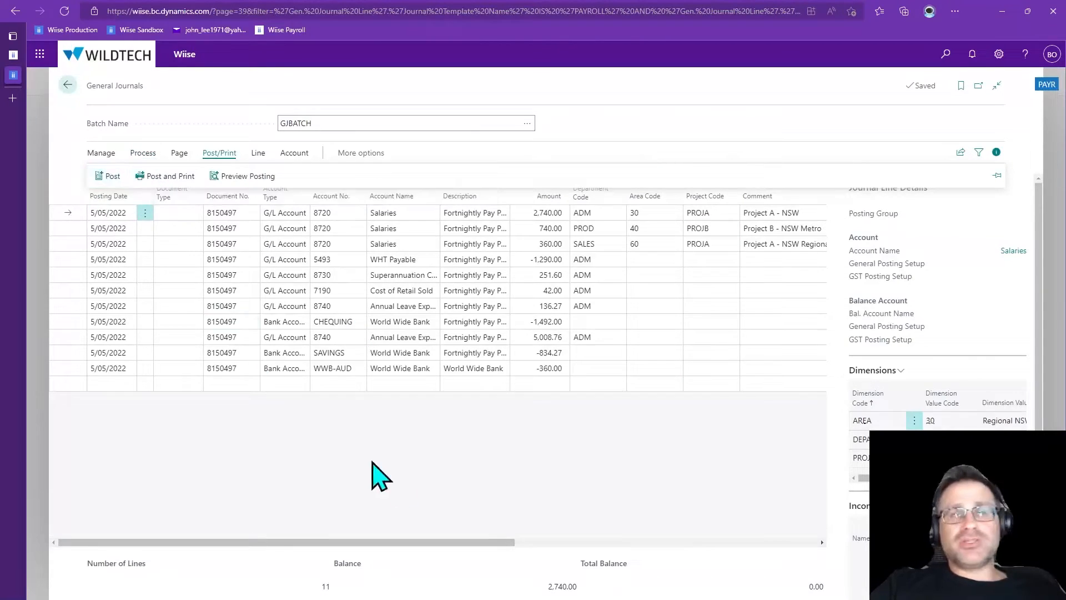
key("Escape")
key("Escape")
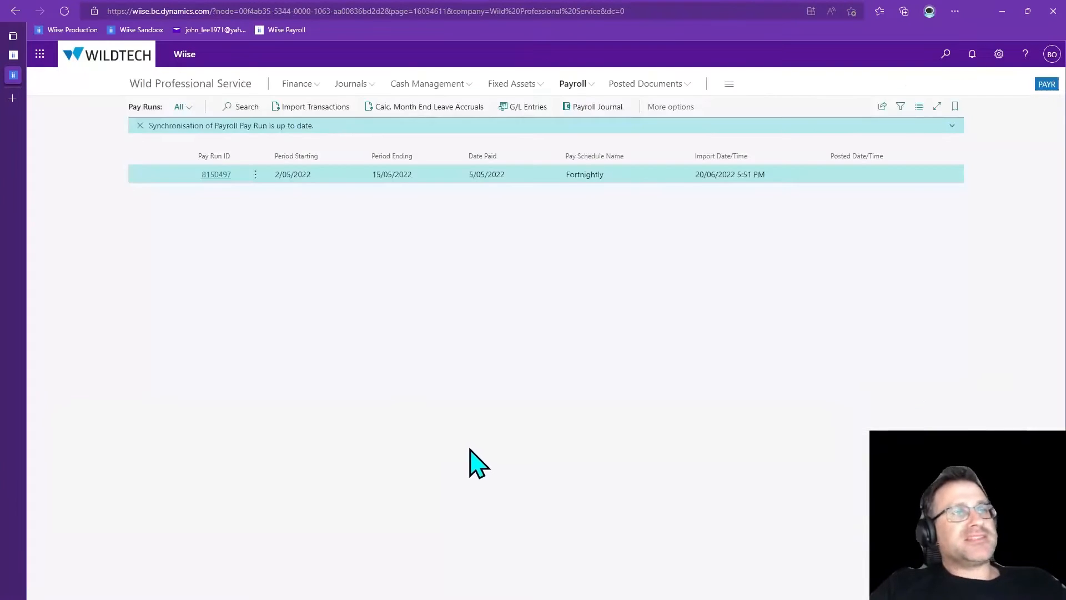